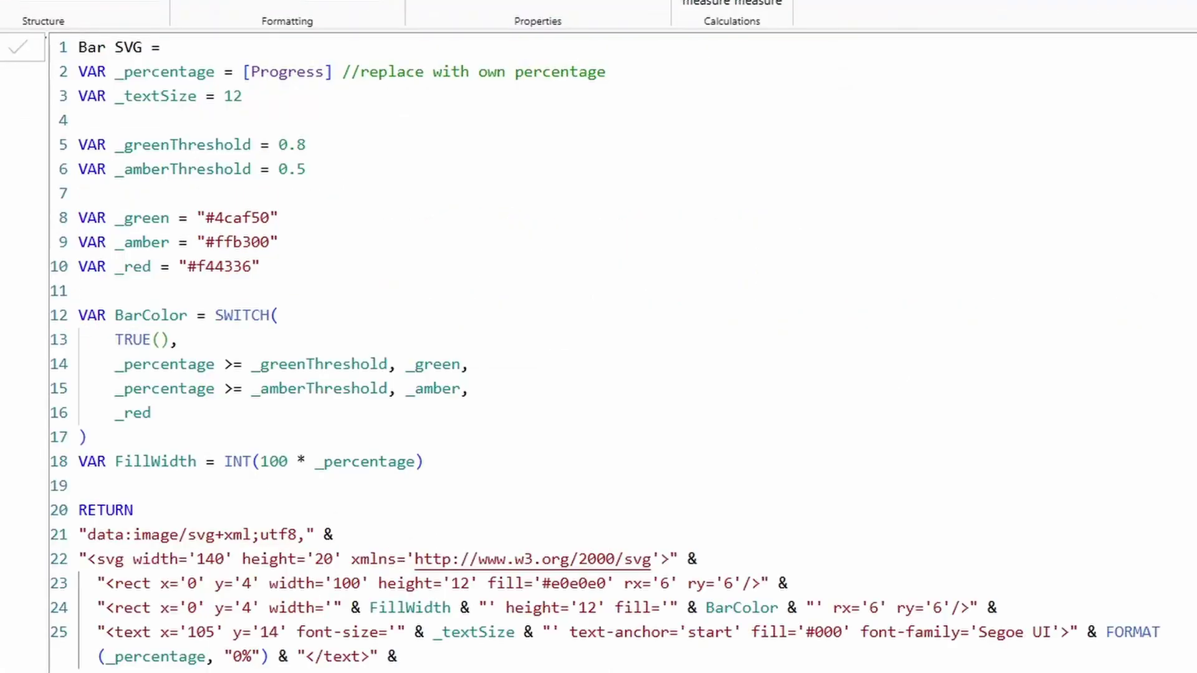
# Step: Change the Progress measure's value from 0.80 to 0.85
pyautogui.moveTo(305, 169); pyautogui.dragTo(79, 145)
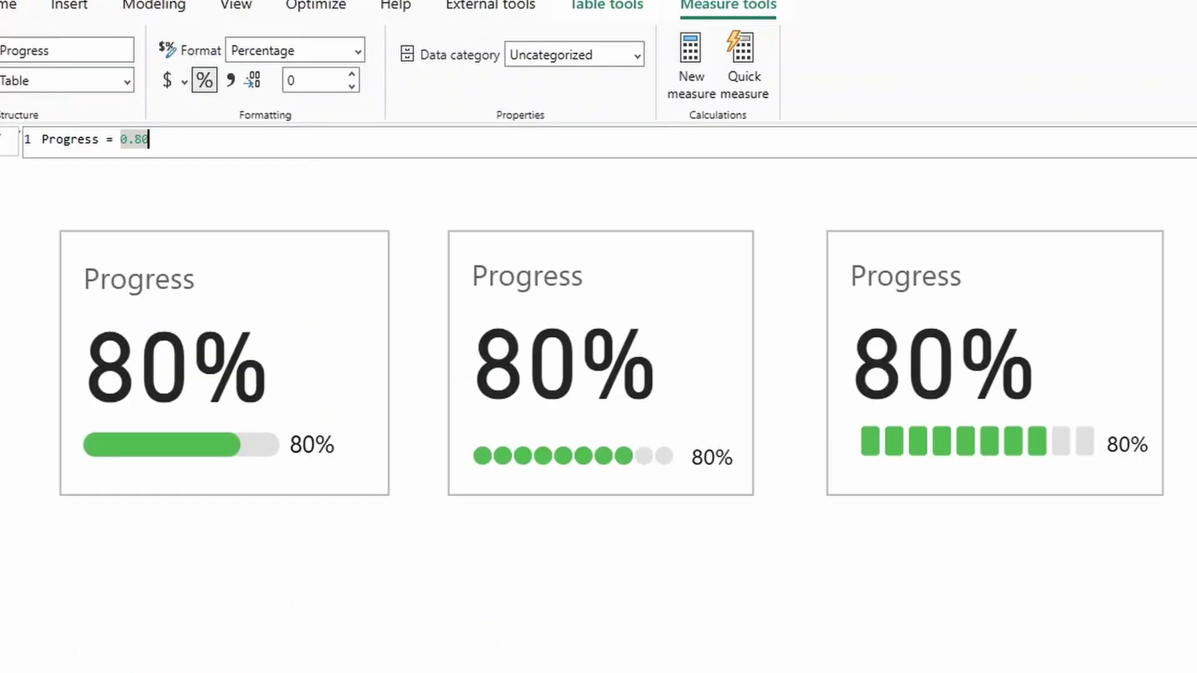
pyautogui.press('BackSpace')
pyautogui.write('5')
pyautogui.press('Return')
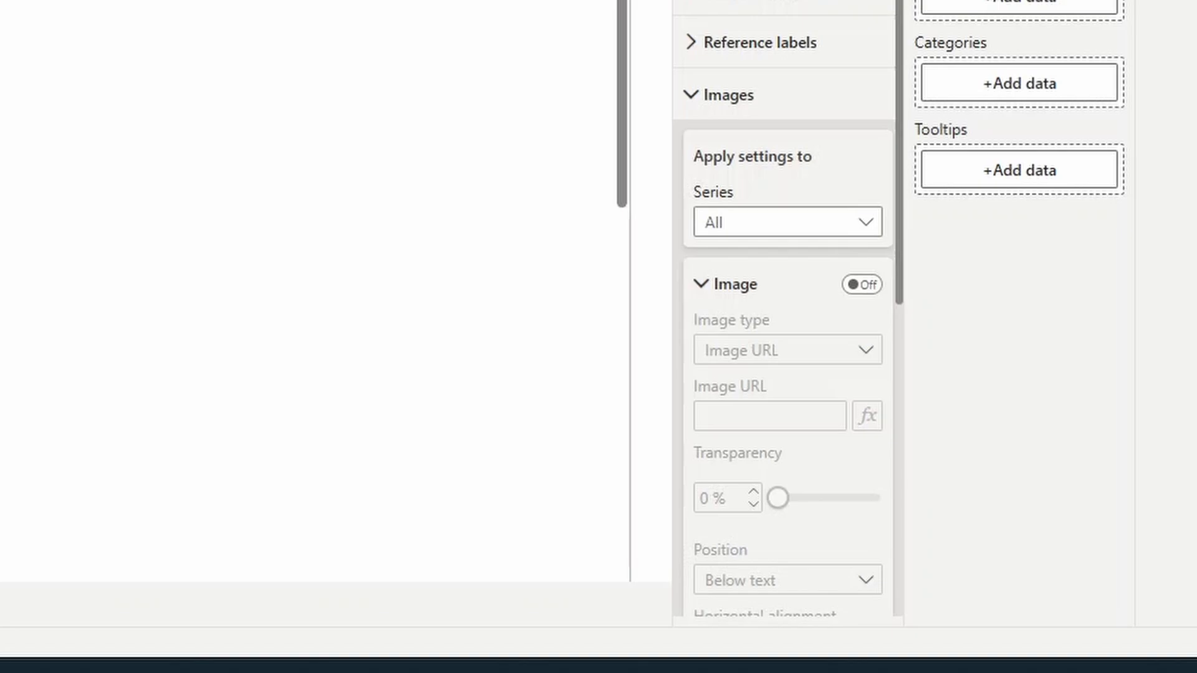
# Step: Switch the Progress card's image on and set its image type to Image URL
pyautogui.click(861, 284)
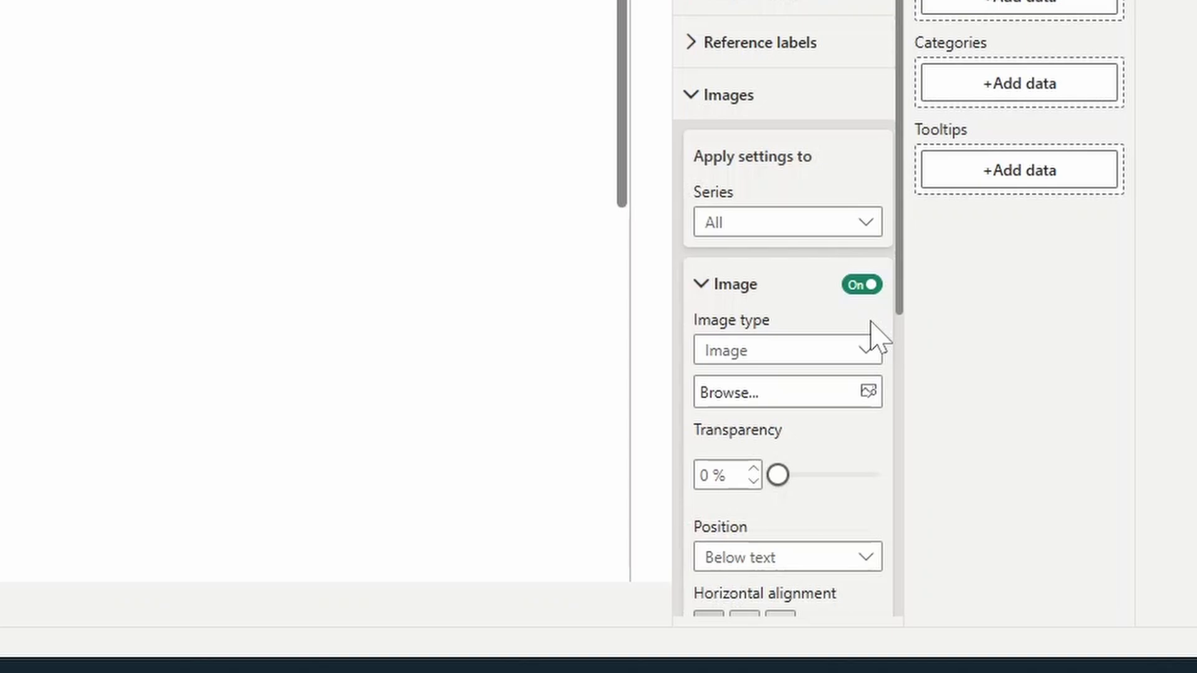
pyautogui.click(865, 351)
pyautogui.click(779, 399)
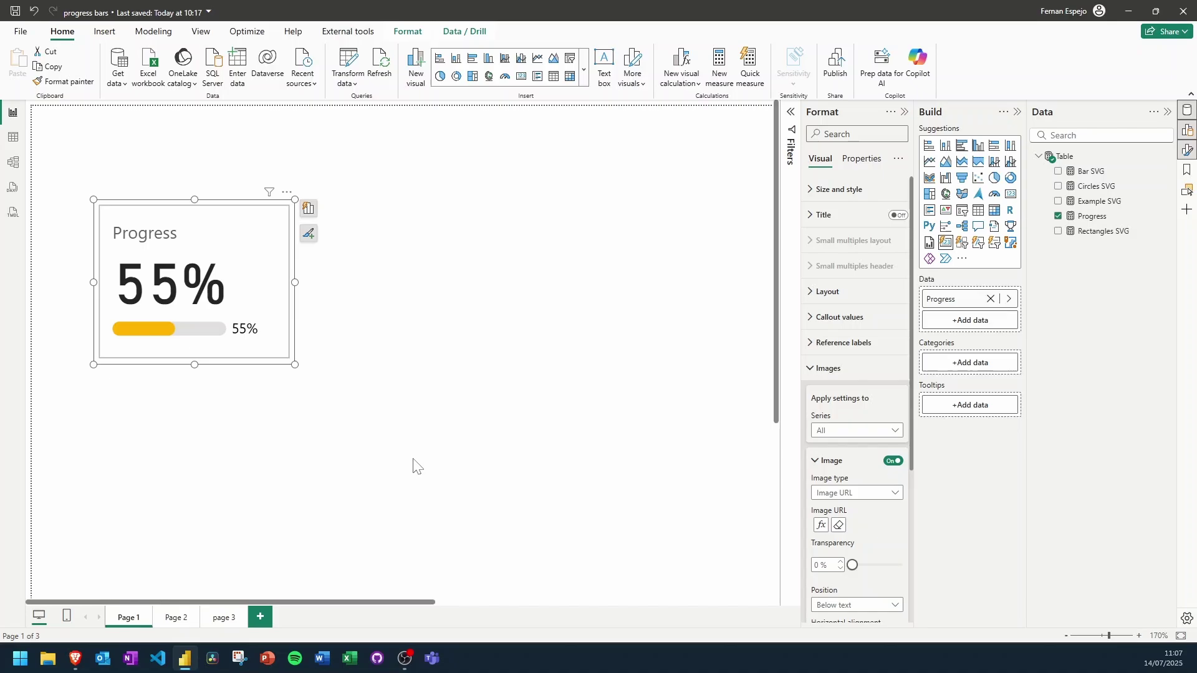
# Step: Edit the Progress measure from 0.55 to 0.80, then to 0.85
pyautogui.click(414, 468)
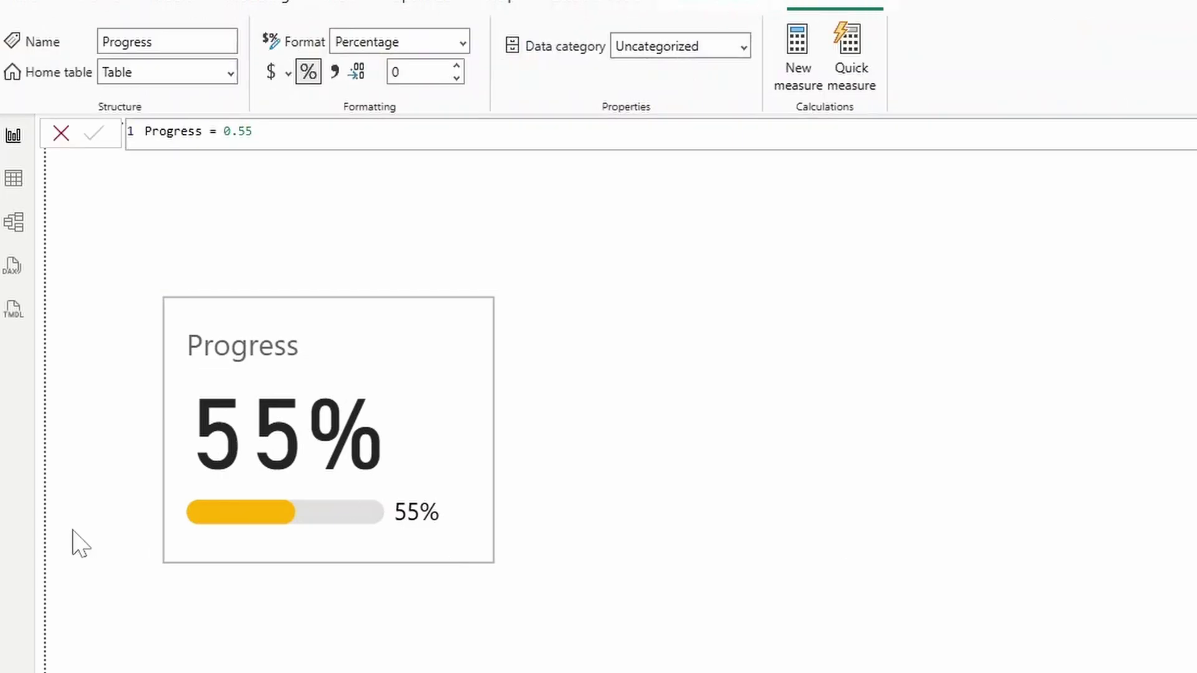
pyautogui.doubleClick(246, 131)
pyautogui.write('0.80')
pyautogui.press('Return')
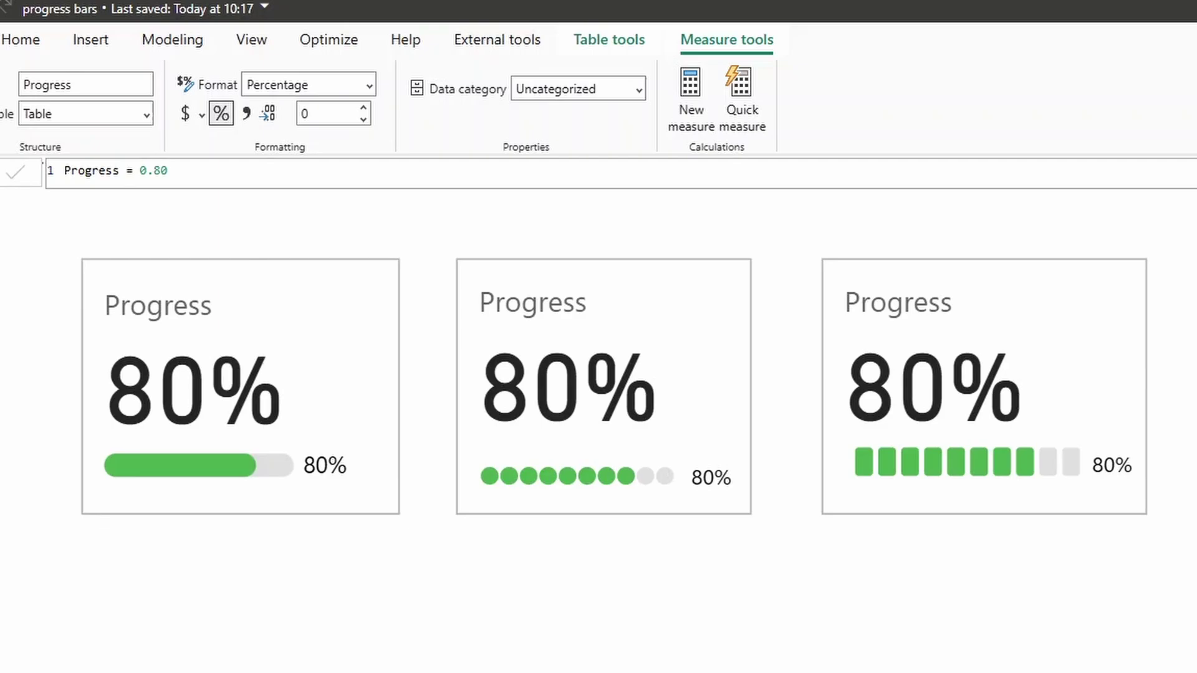
pyautogui.doubleClick(153, 170)
pyautogui.write('0.85')
pyautogui.press('Return')
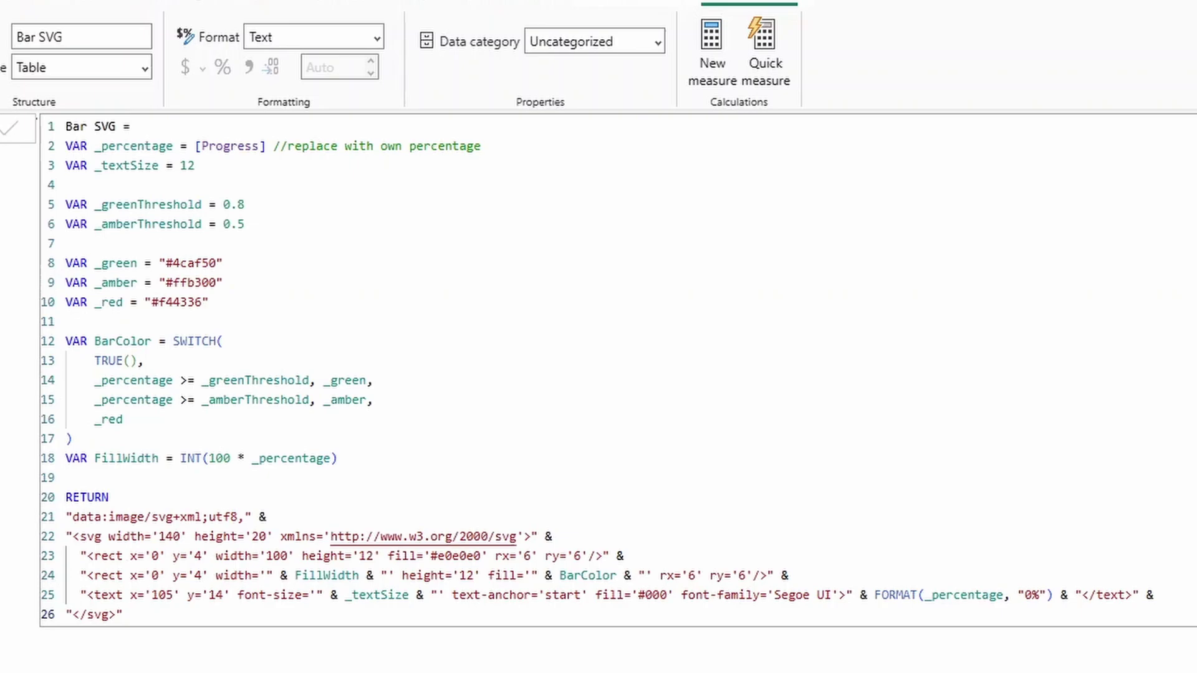
pyautogui.moveTo(122, 614); pyautogui.dragTo(65, 517)
pyautogui.doubleClick(376, 595)
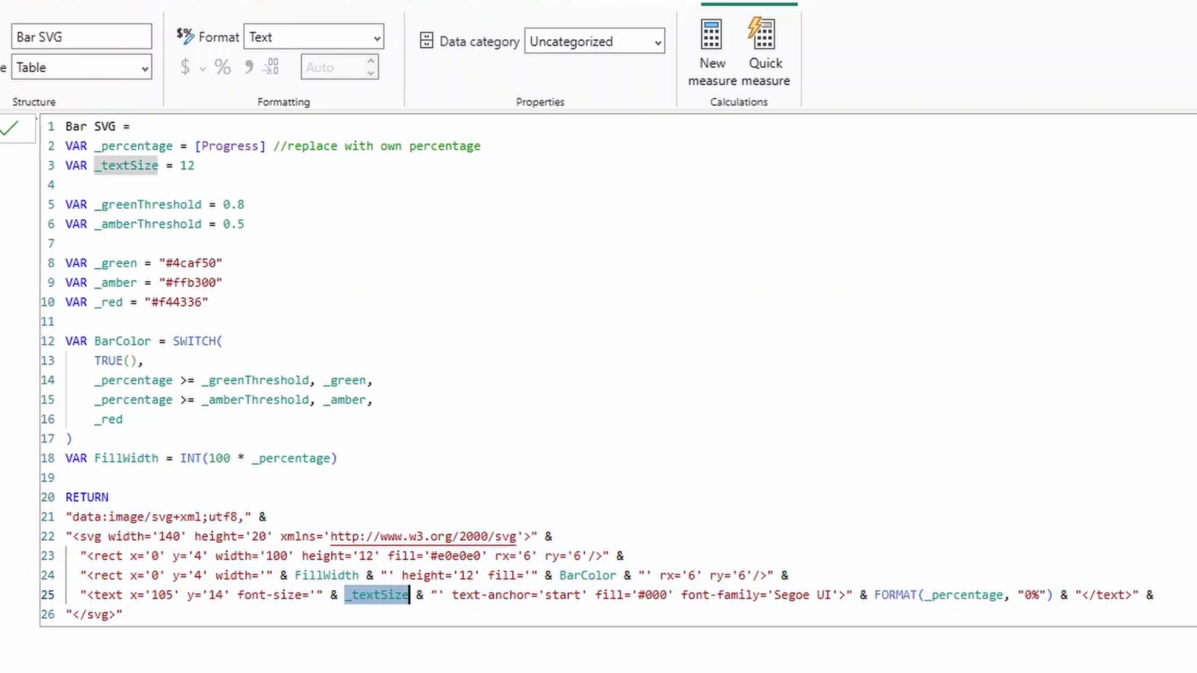
pyautogui.doubleClick(326, 574)
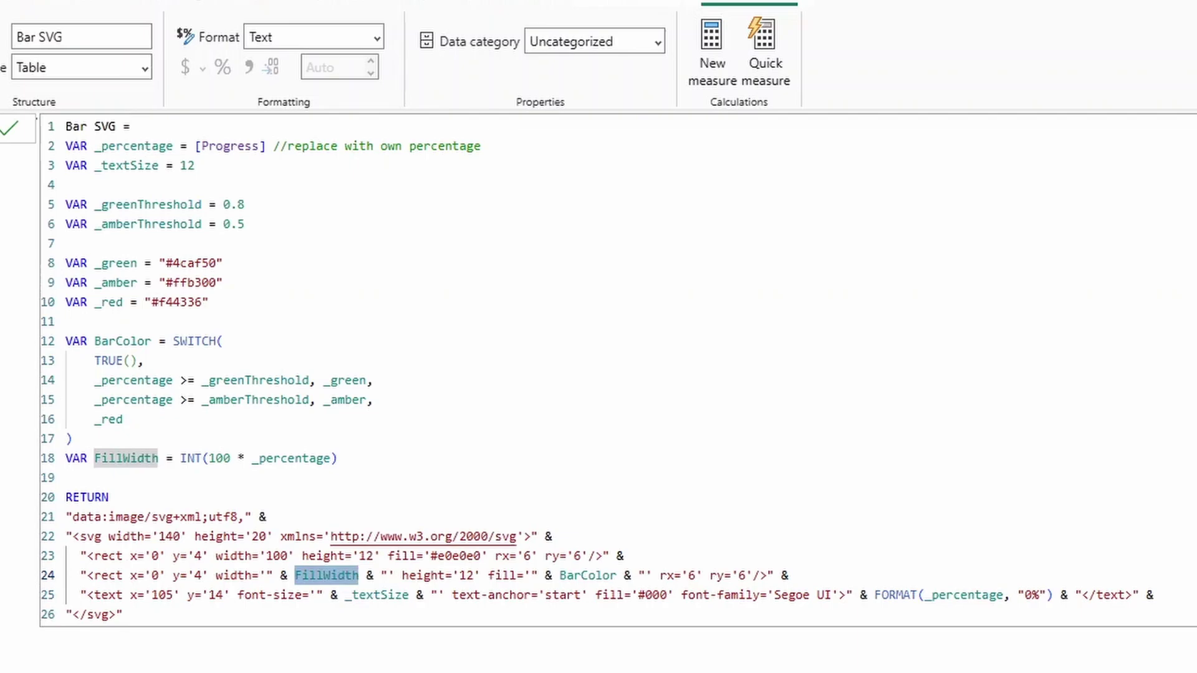
pyautogui.doubleClick(376, 594)
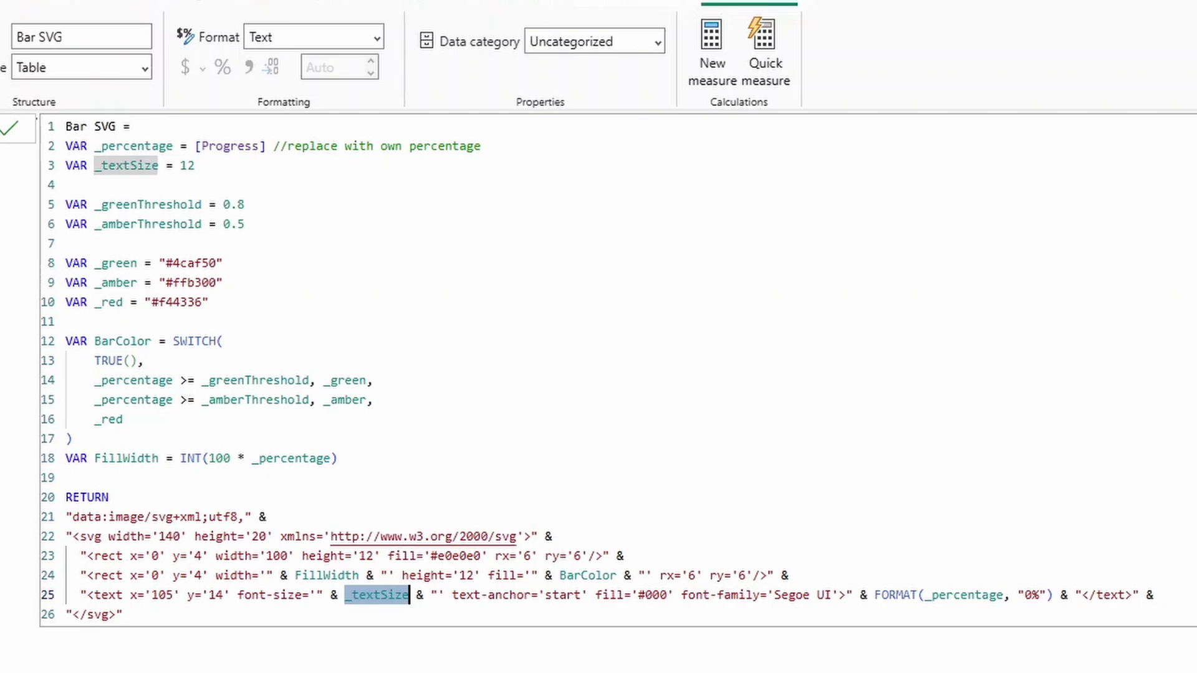
pyautogui.click(337, 458)
pyautogui.moveTo(209, 301); pyautogui.dragTo(66, 145)
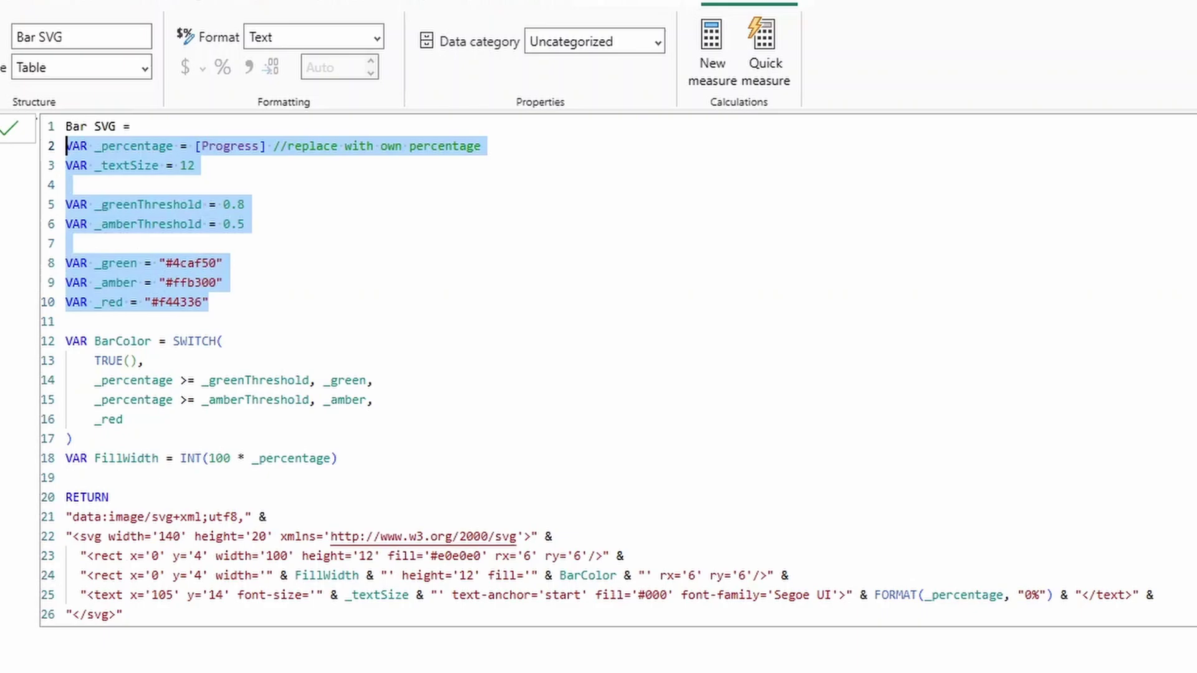
pyautogui.click(209, 302)
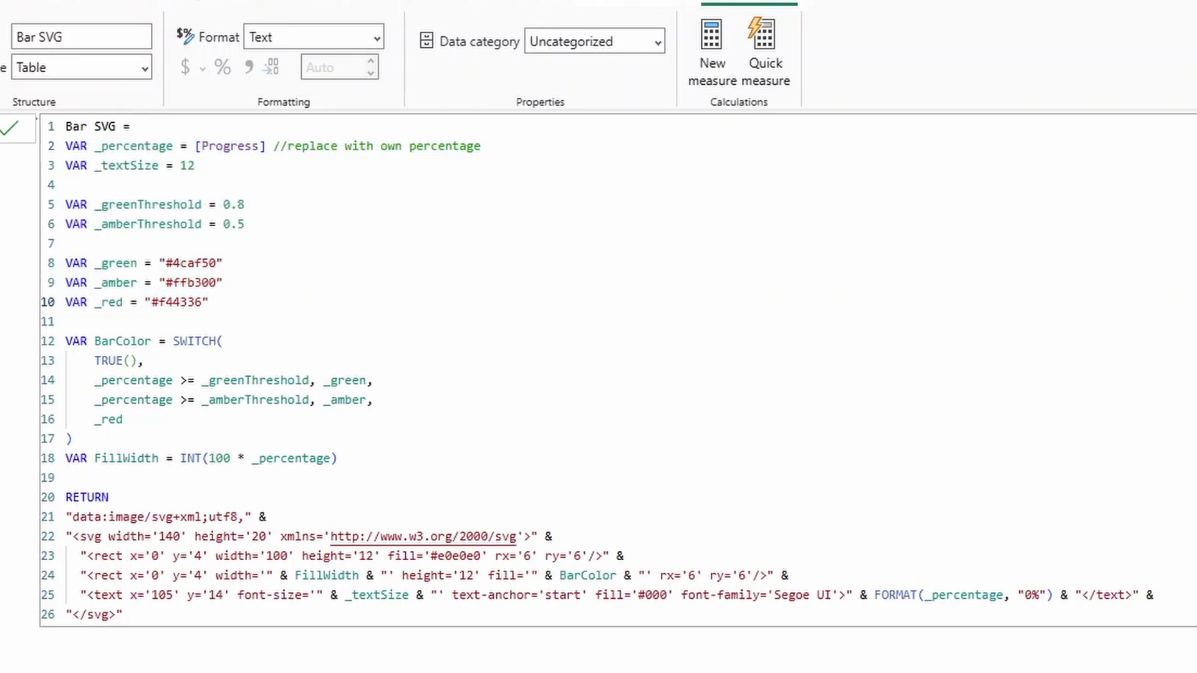
pyautogui.moveTo(266, 146); pyautogui.dragTo(66, 146)
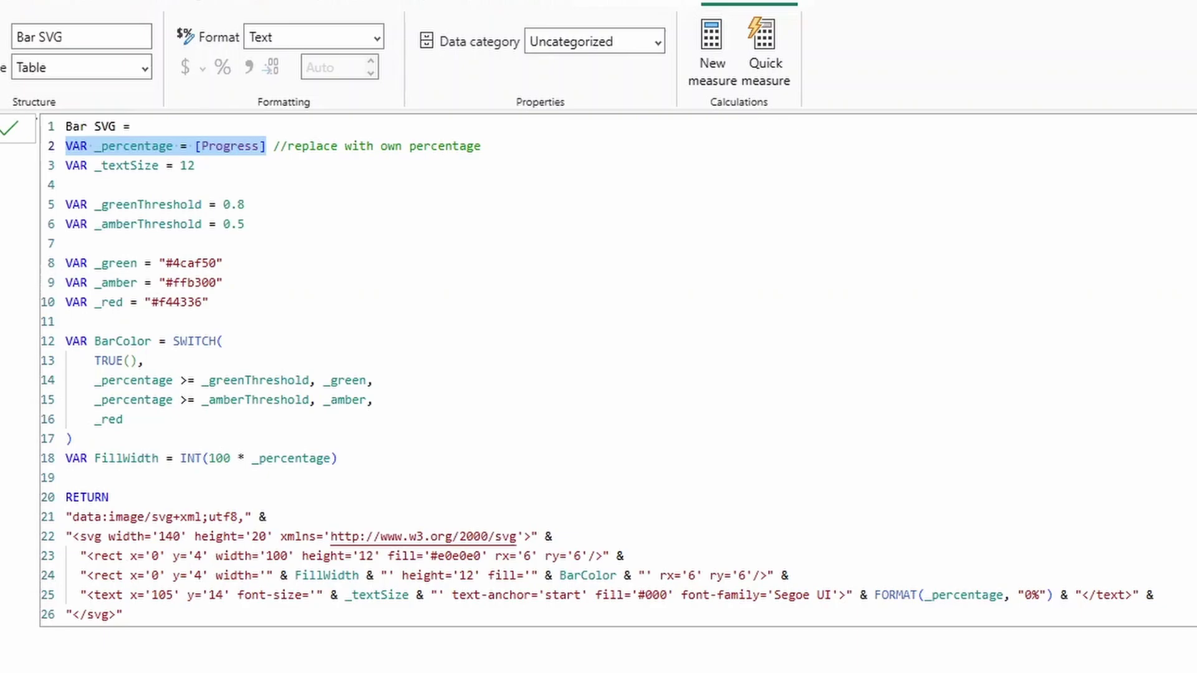
pyautogui.click(195, 165)
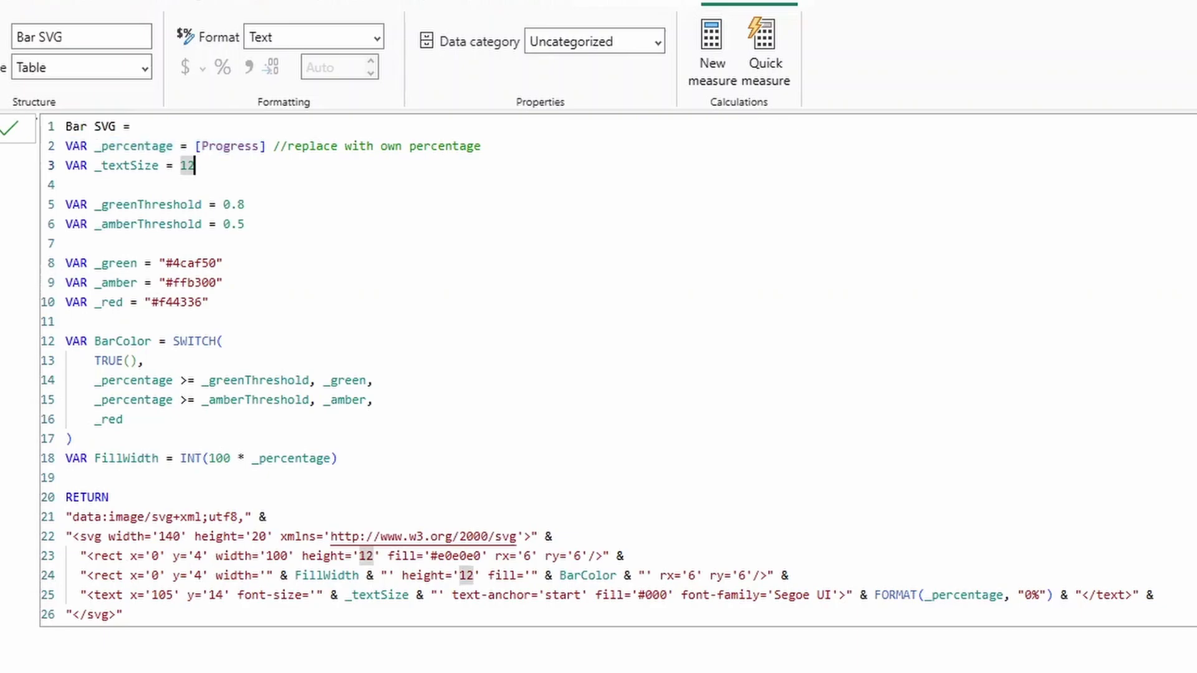
pyautogui.doubleClick(230, 146)
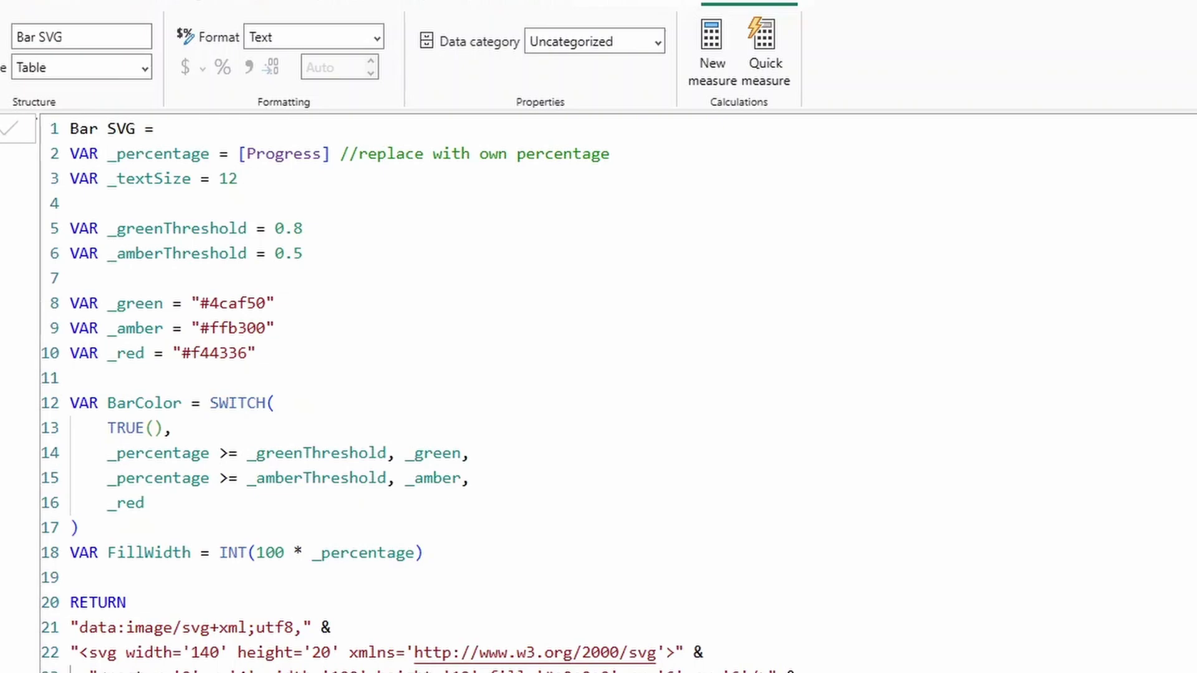
pyautogui.moveTo(240, 178); pyautogui.dragTo(69, 178)
pyautogui.moveTo(303, 253); pyautogui.dragTo(26, 241)
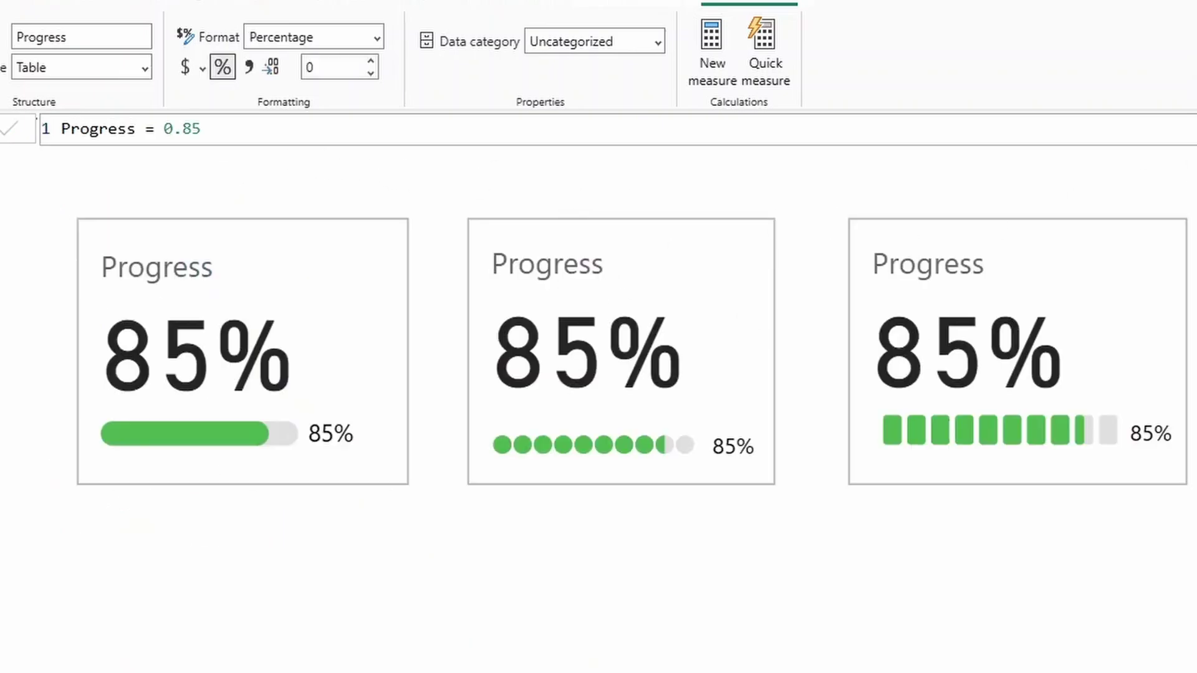
# Step: Test the Progress measure at 0.4 and then at 0.6
pyautogui.click(201, 128)
pyautogui.press('BackSpace')
pyautogui.press('BackSpace')
pyautogui.write('4')
pyautogui.press('Return')
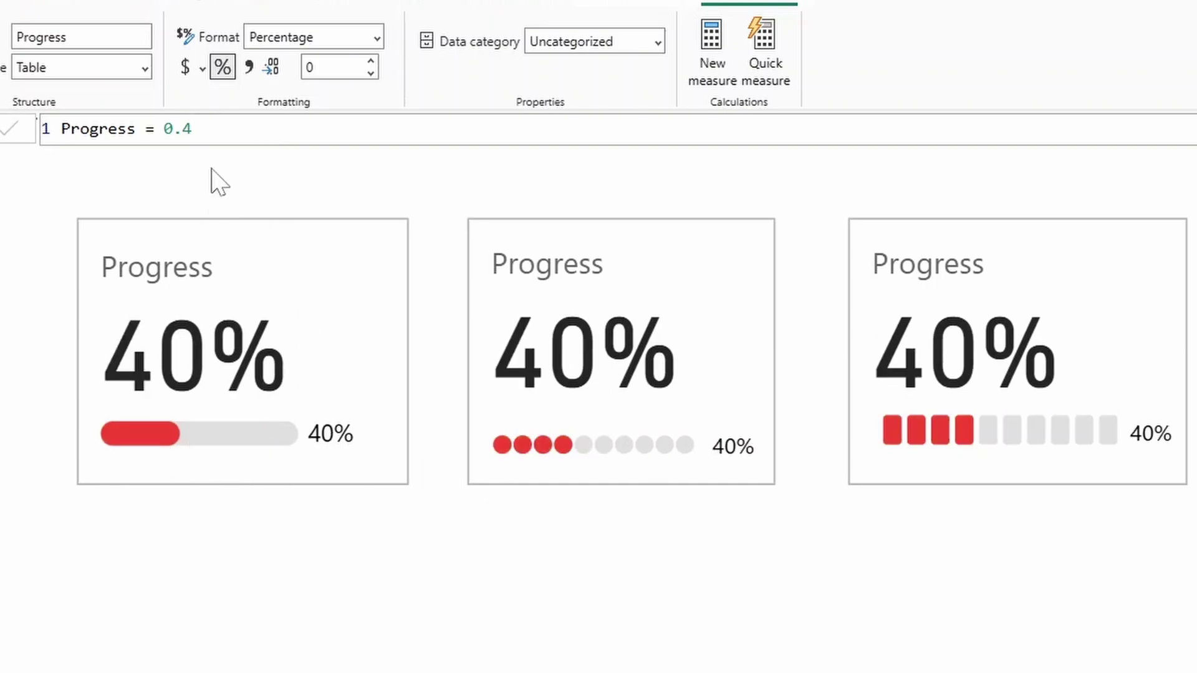
pyautogui.click(191, 128)
pyautogui.moveTo(191, 128); pyautogui.dragTo(164, 128)
pyautogui.write('0.6')
pyautogui.press('Return')
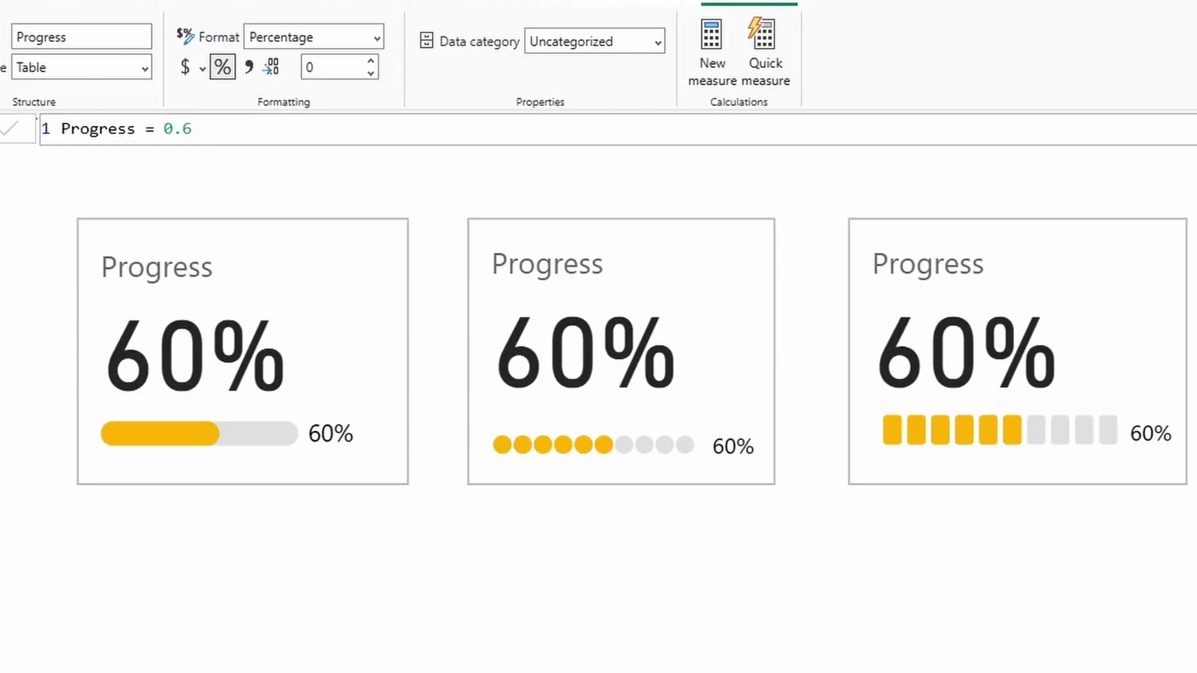
# Step: Set the Progress measure to 0.9 so the cards show 90%
pyautogui.click(191, 129)
pyautogui.moveTo(191, 129); pyautogui.dragTo(163, 128)
pyautogui.write('0.9')
pyautogui.press('Return')
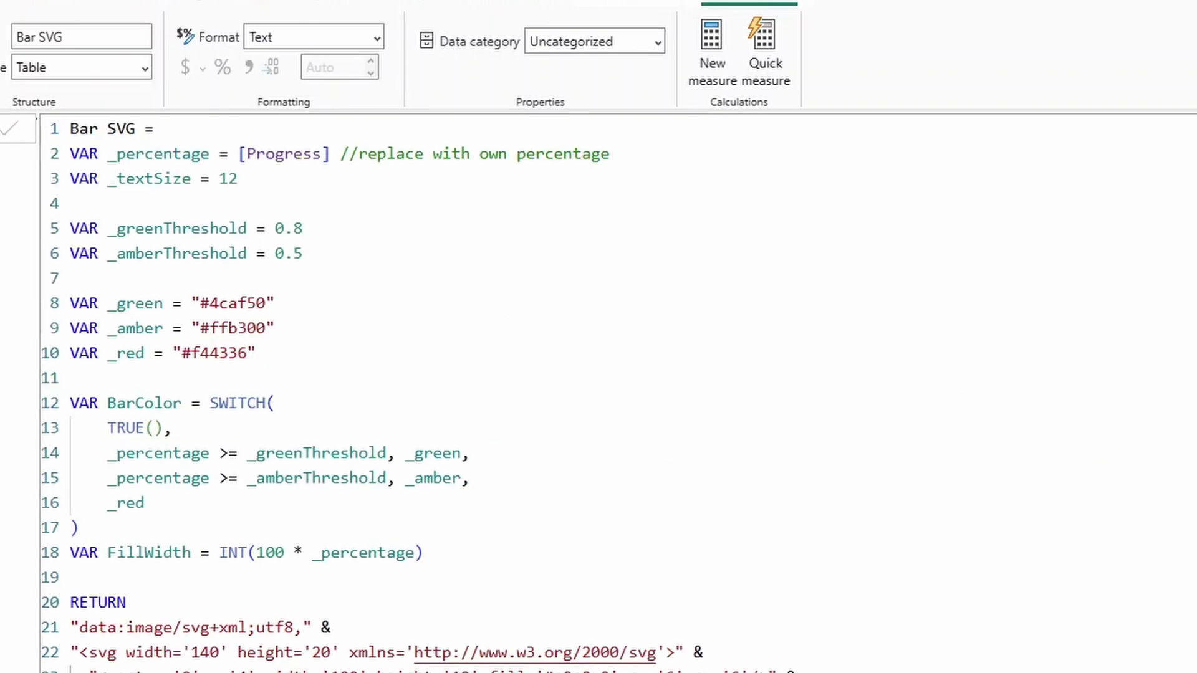
pyautogui.moveTo(304, 253); pyautogui.dragTo(70, 228)
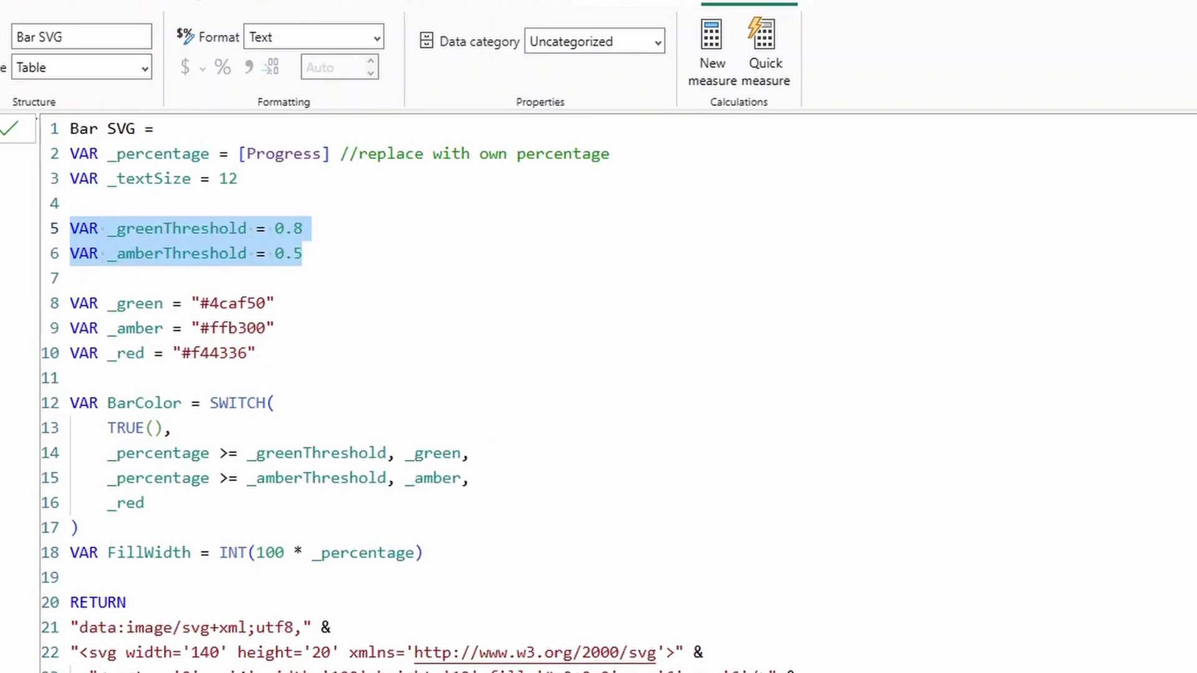
pyautogui.moveTo(256, 352); pyautogui.dragTo(70, 303)
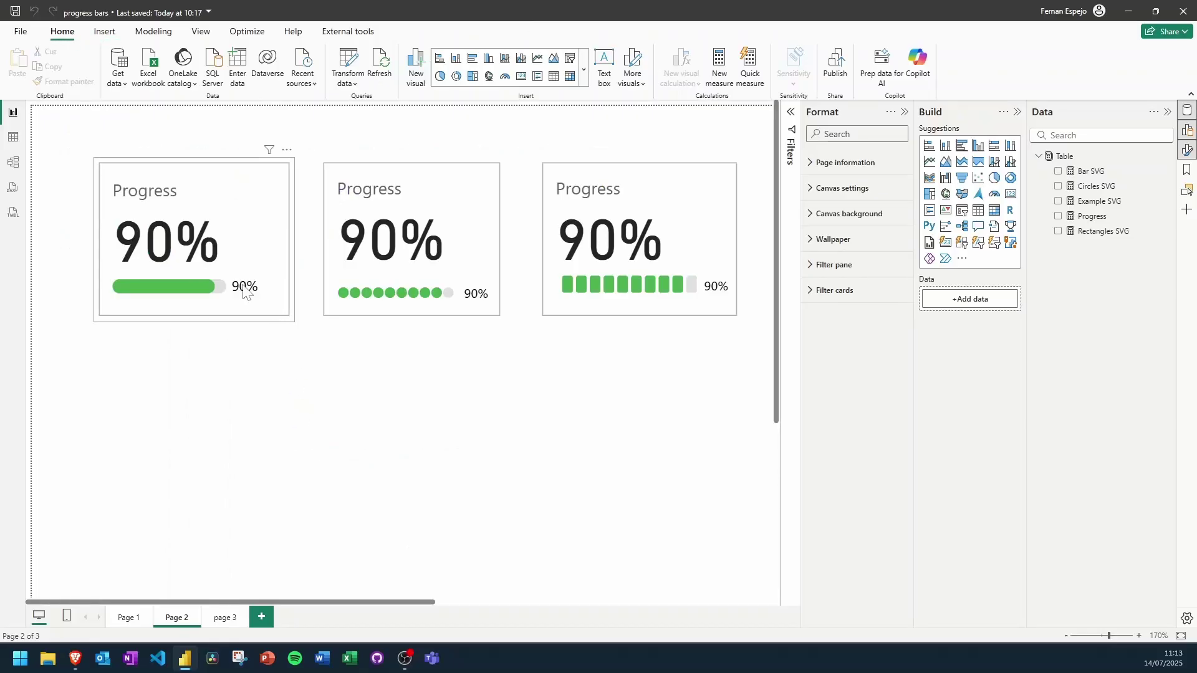
# Step: Set the first progress card's space between image and text to 0 px
pyautogui.click(244, 292)
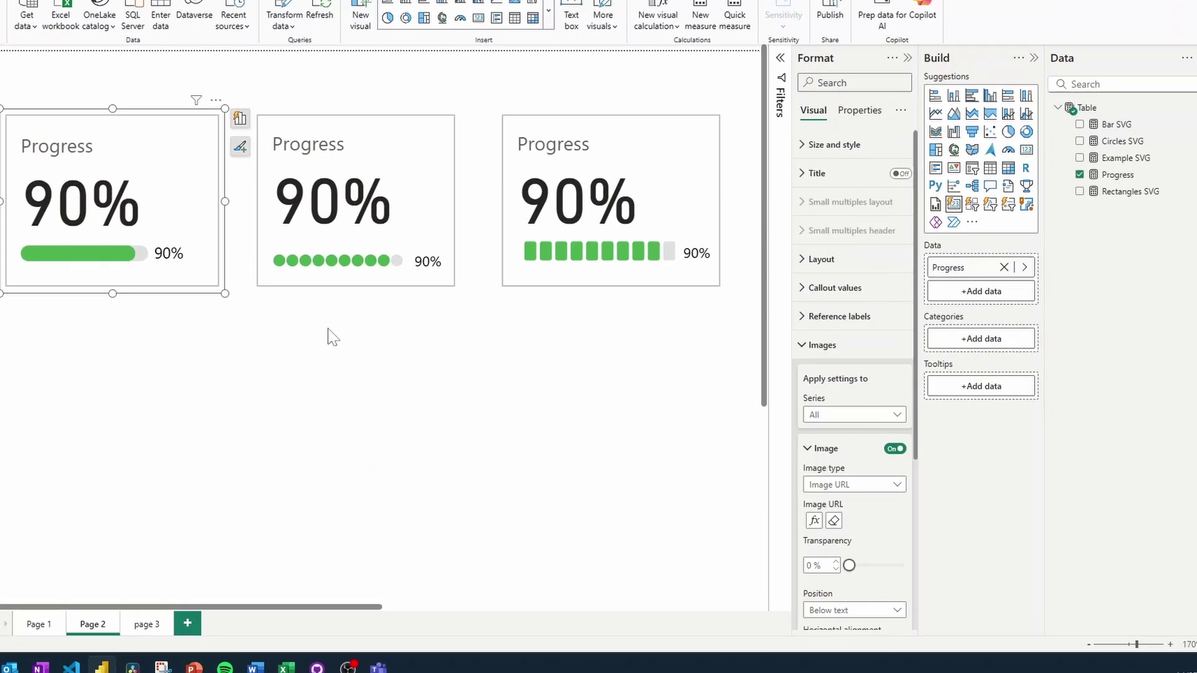
pyautogui.scroll(-2, 856, 499)
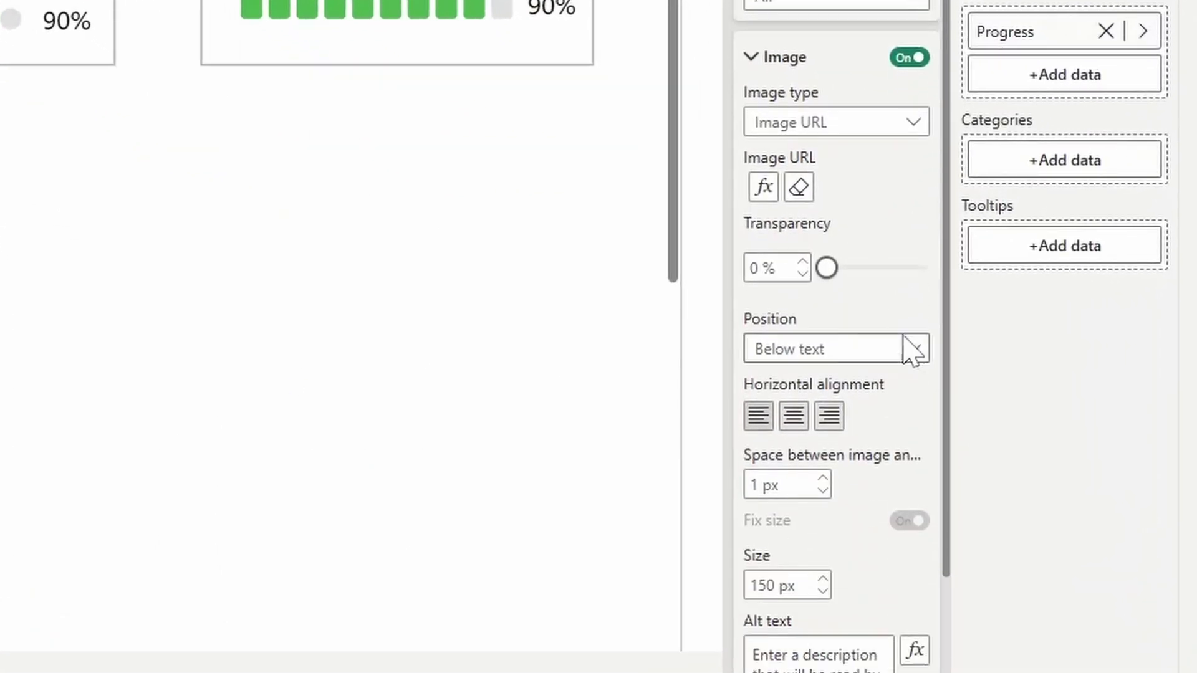
pyautogui.scroll(-2, 910, 349)
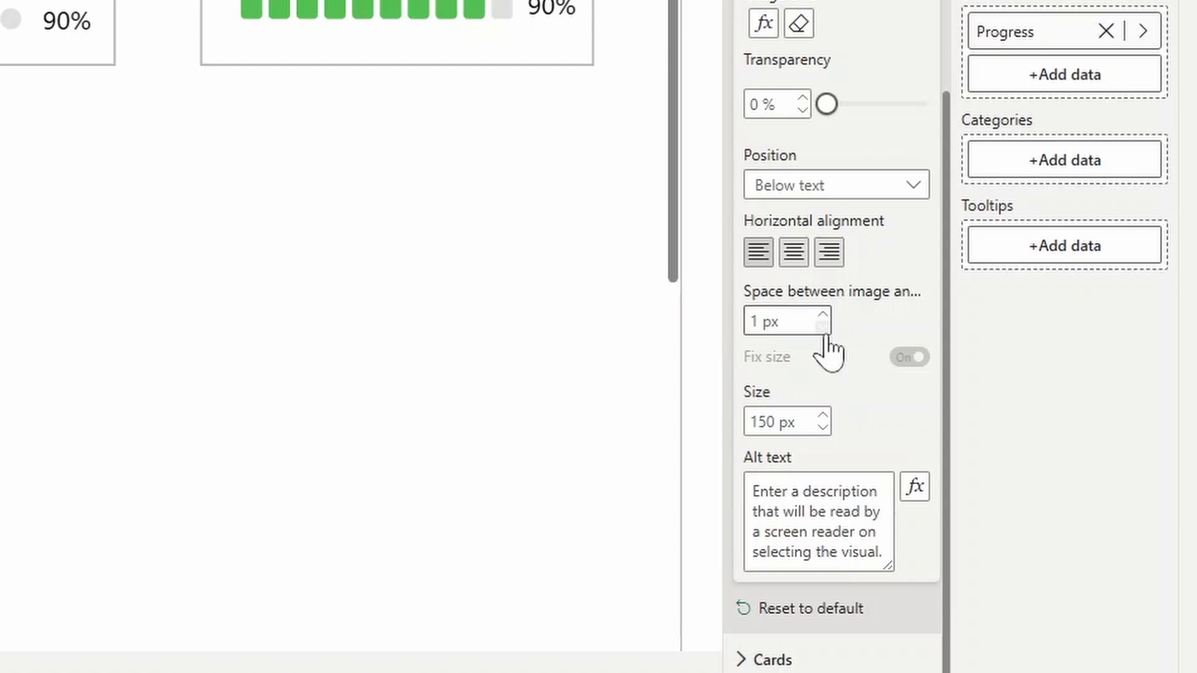
pyautogui.click(822, 327)
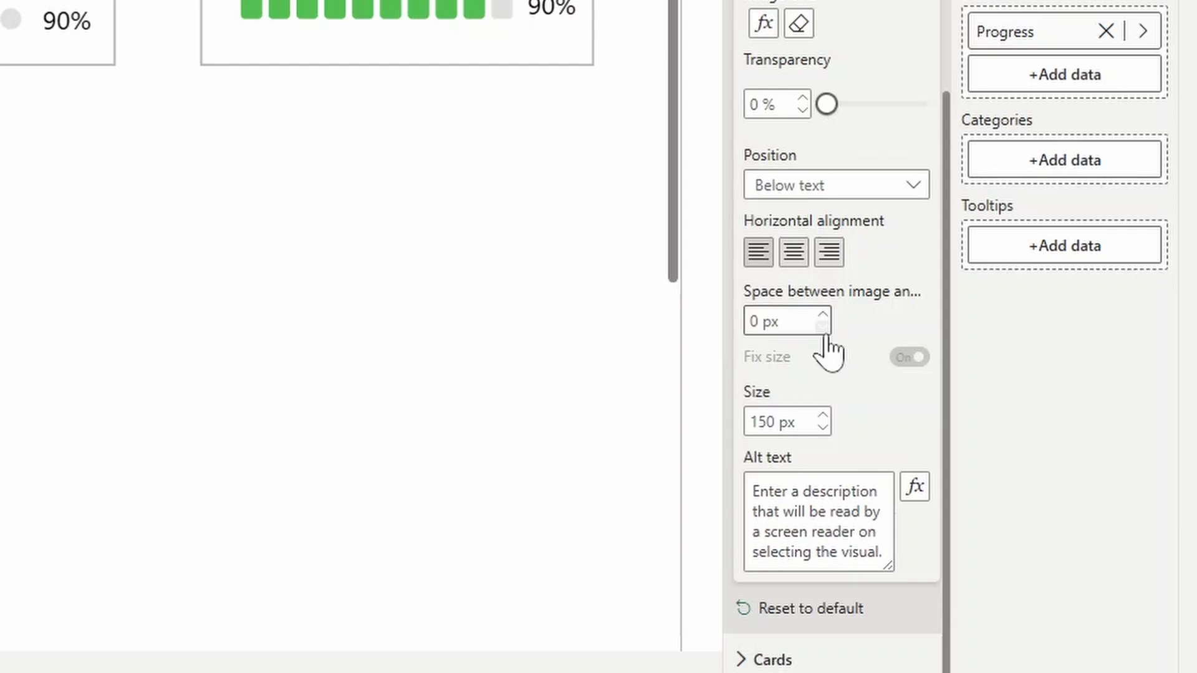
pyautogui.click(775, 327)
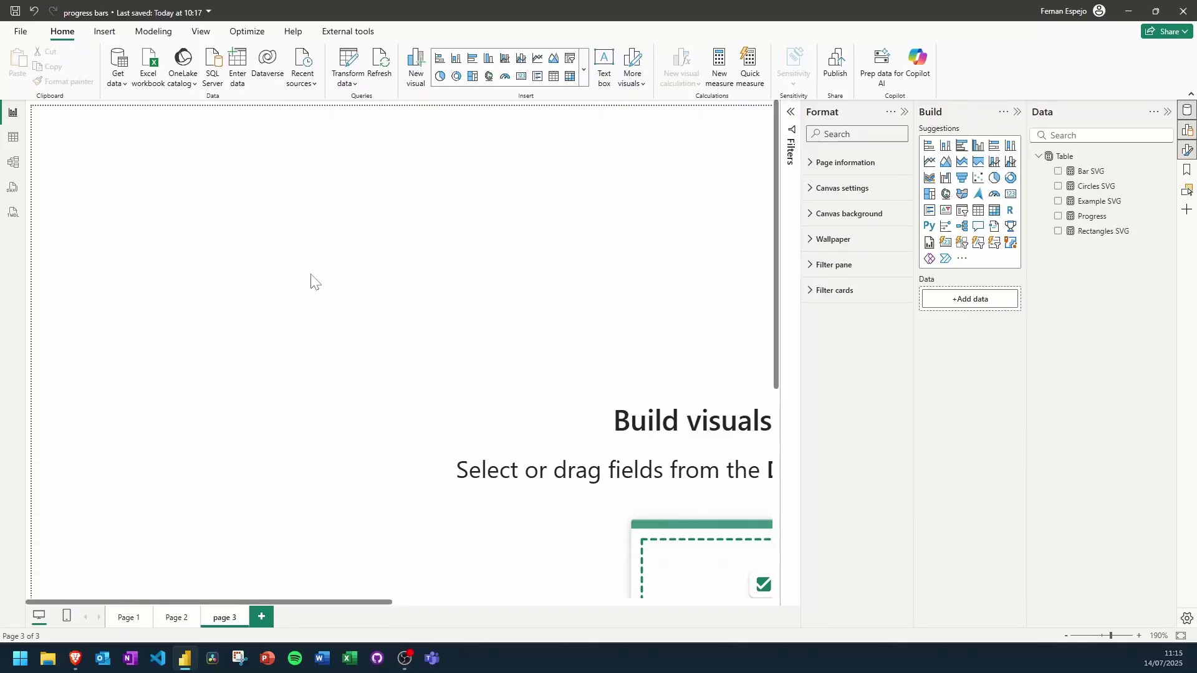
# Step: Add a new card showing the Progress measure, resized compactly near the page middle
pyautogui.click(947, 247)
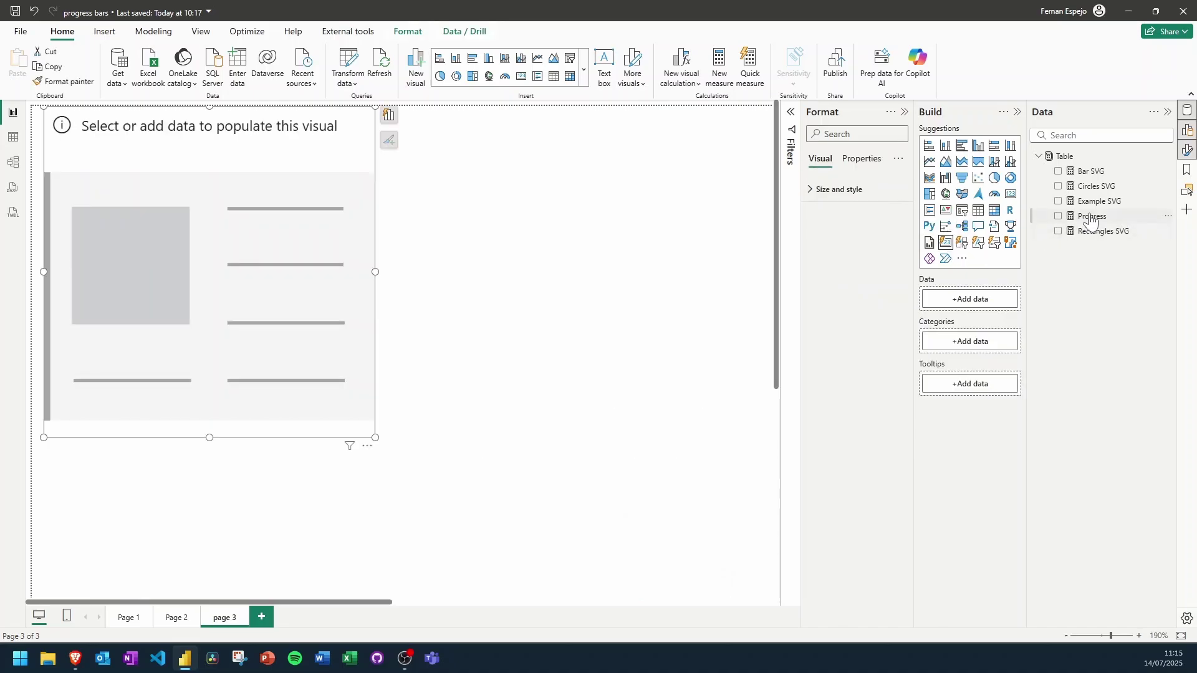
pyautogui.moveTo(1096, 221); pyautogui.dragTo(941, 299)
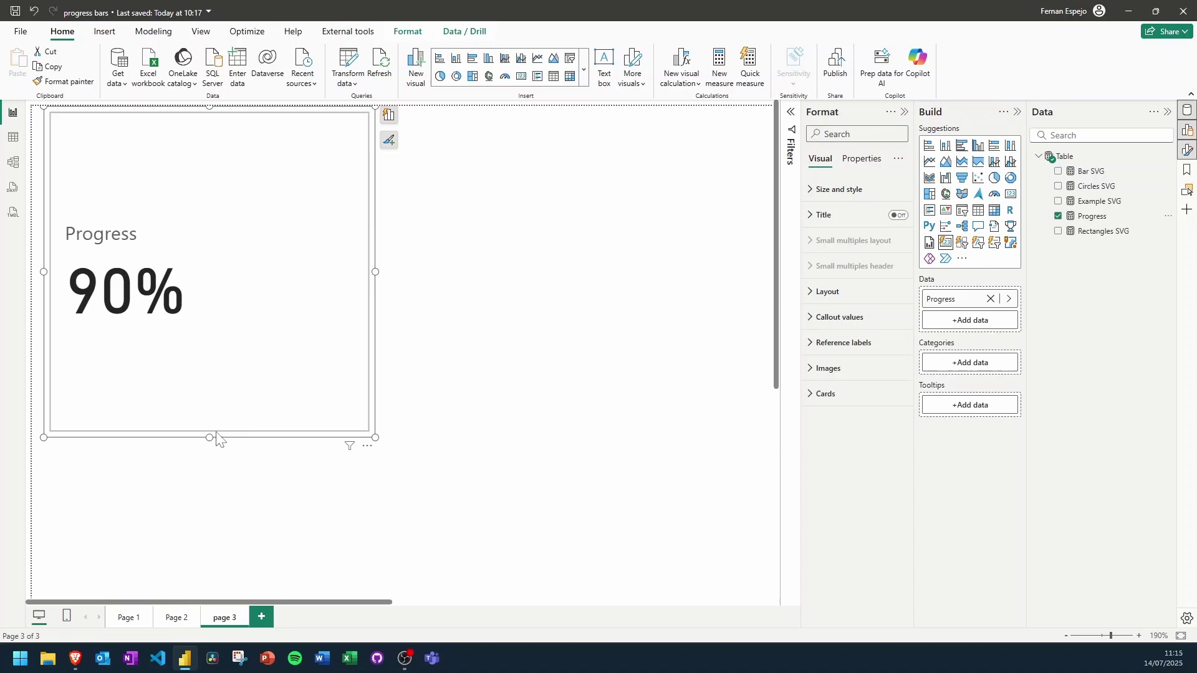
pyautogui.moveTo(213, 438); pyautogui.dragTo(215, 286)
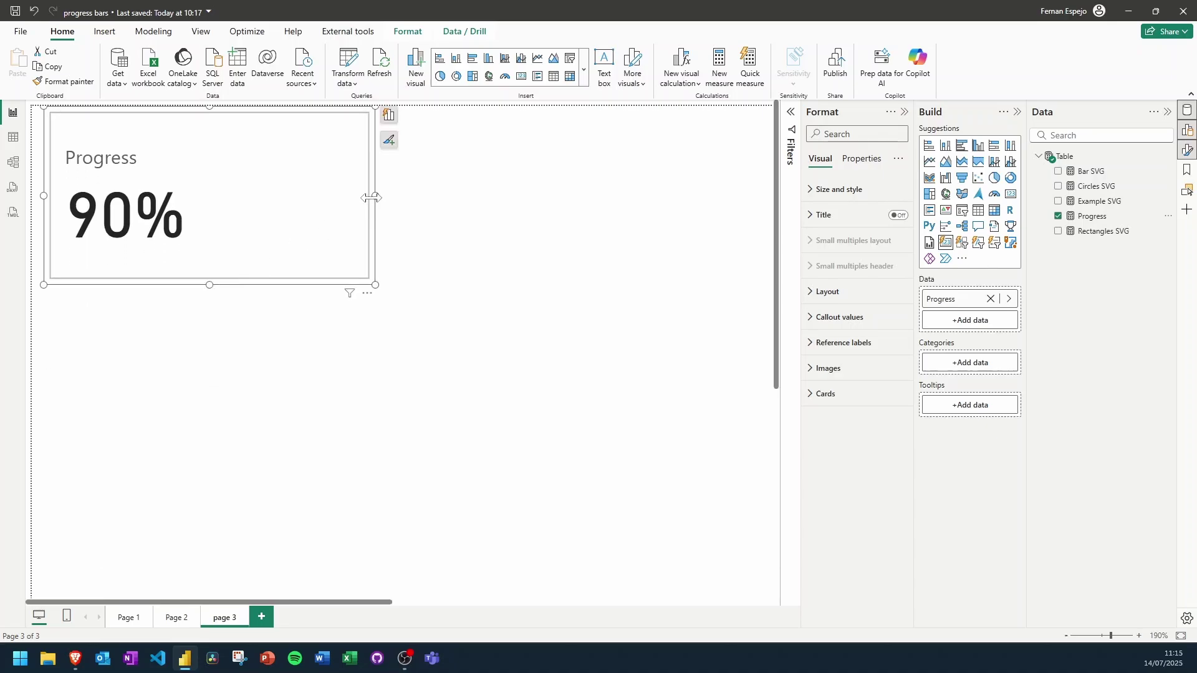
pyautogui.moveTo(375, 198); pyautogui.dragTo(274, 200)
pyautogui.moveTo(189, 215); pyautogui.dragTo(305, 325)
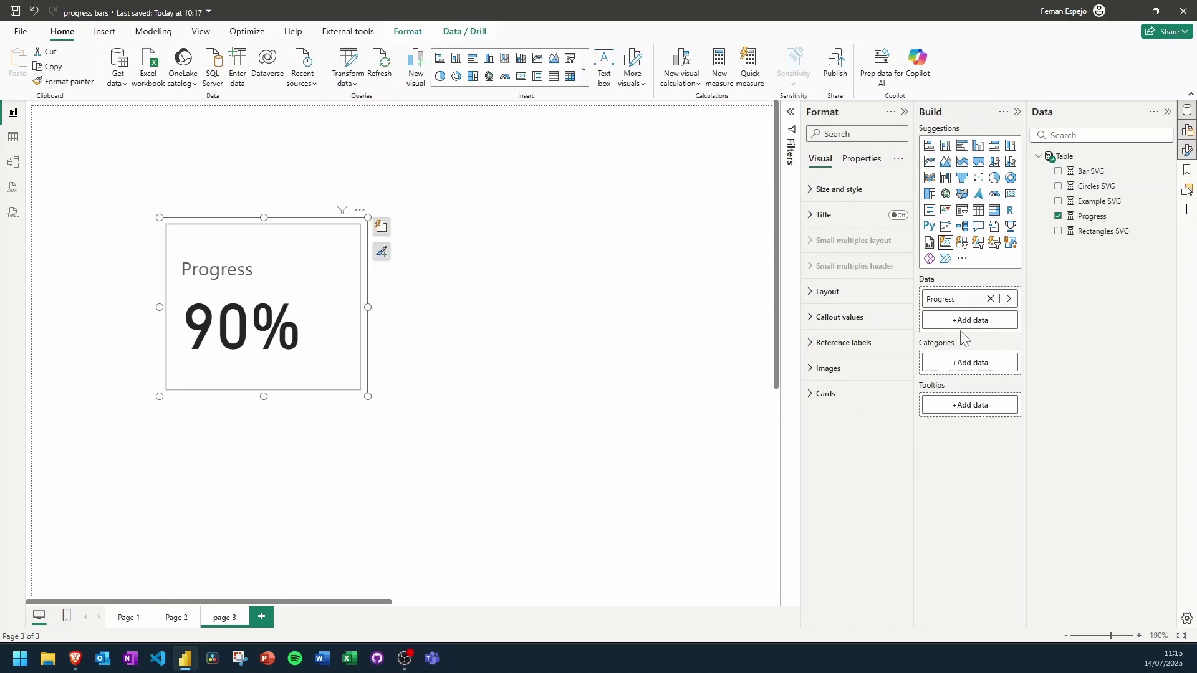
# Step: Turn the new card's image on with image type Image URL
pyautogui.click(833, 369)
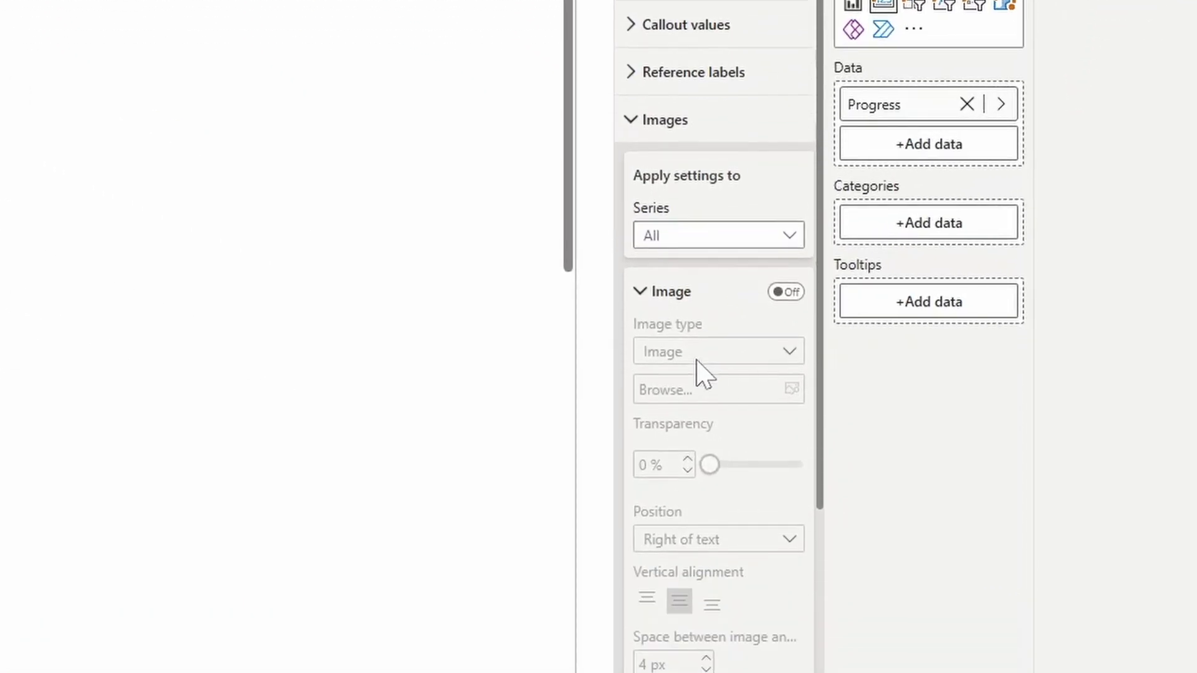
pyautogui.click(797, 289)
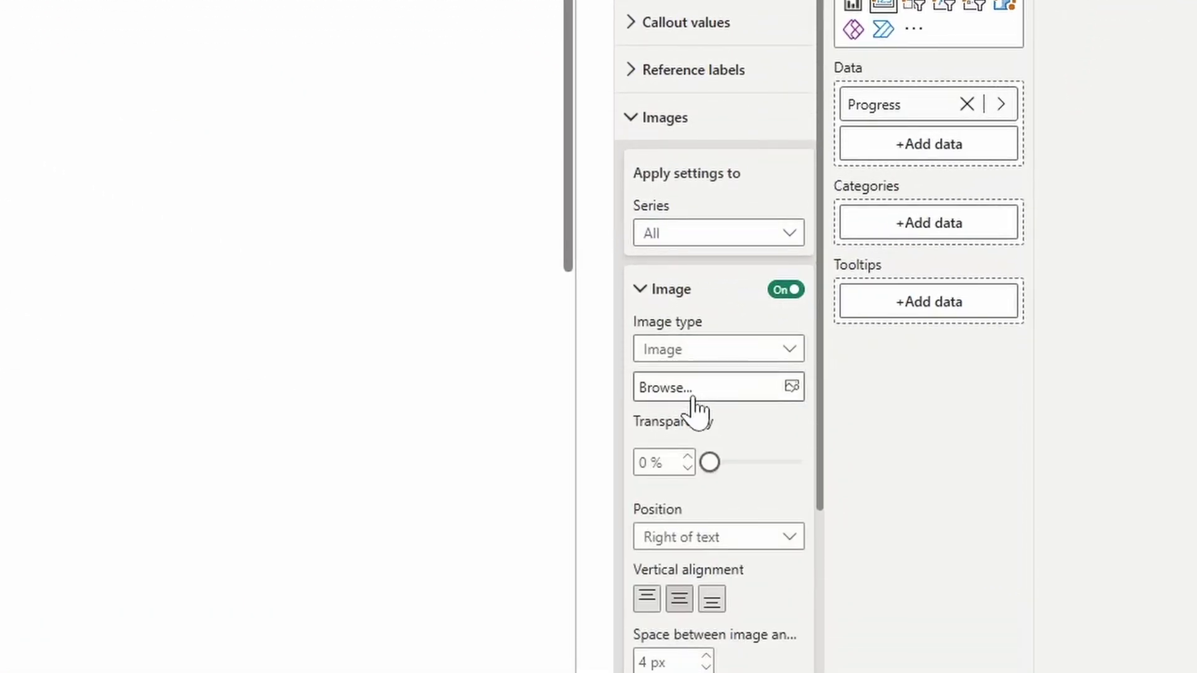
pyautogui.click(744, 363)
pyautogui.click(704, 405)
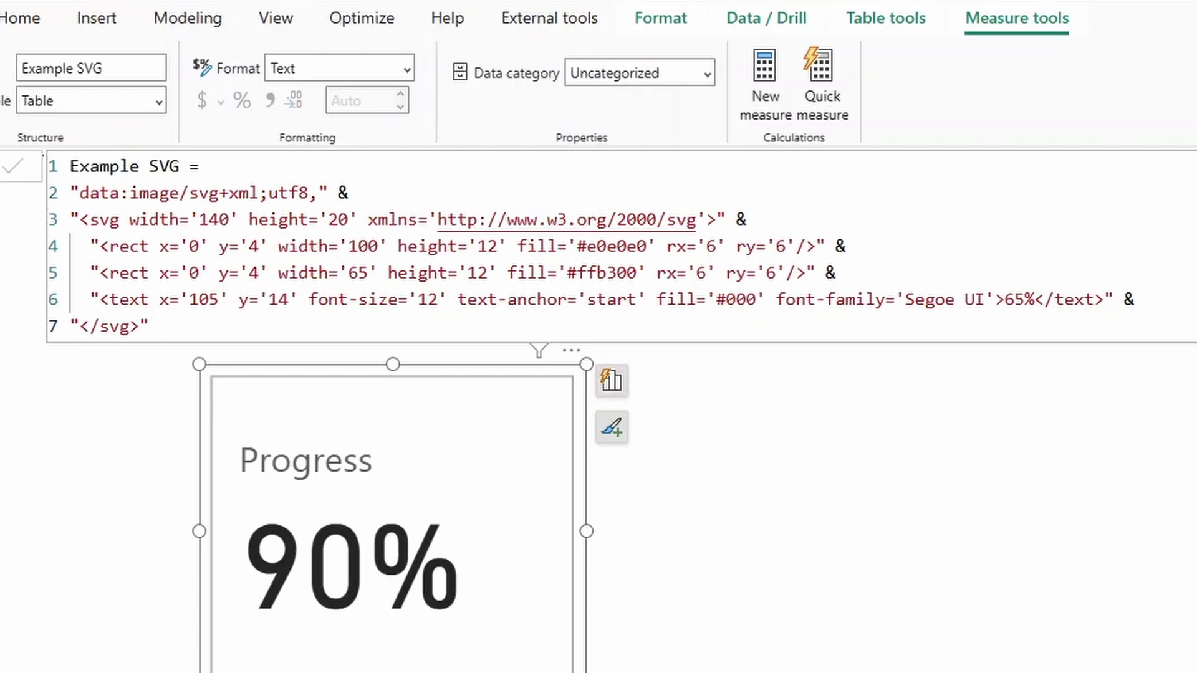
# Step: Highlight the Example SVG's size, grey background rectangle and ffb300 progress rectangle lines
pyautogui.moveTo(746, 220); pyautogui.dragTo(139, 220)
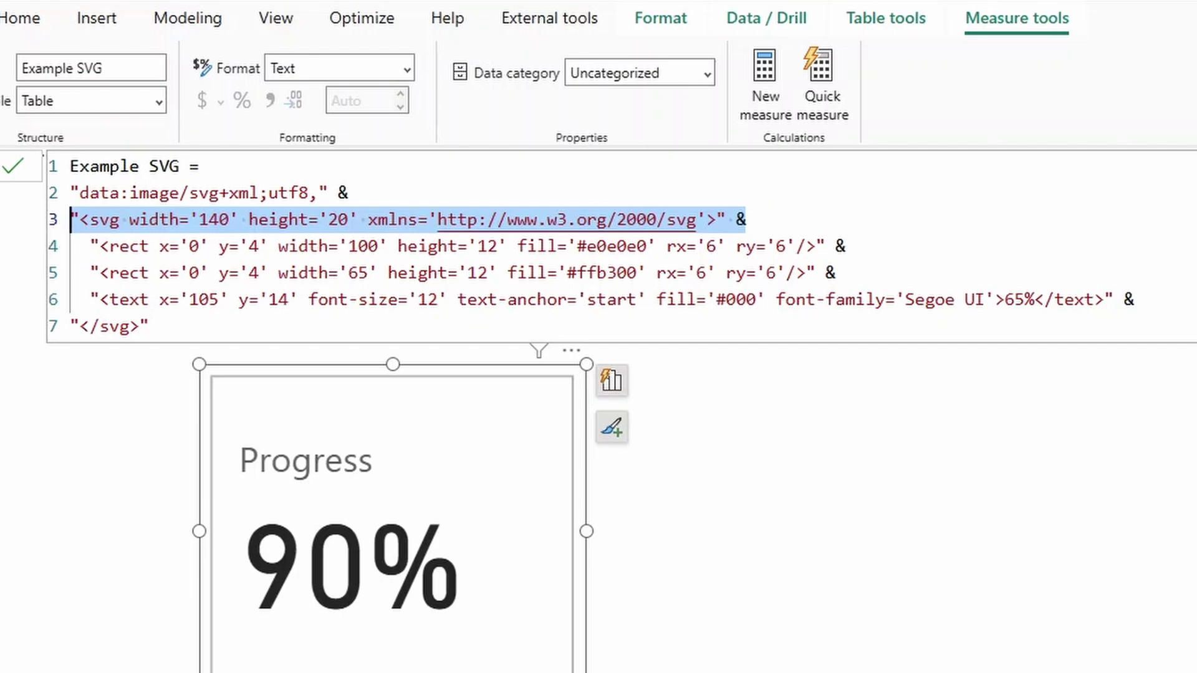
pyautogui.tripleClick(74, 246)
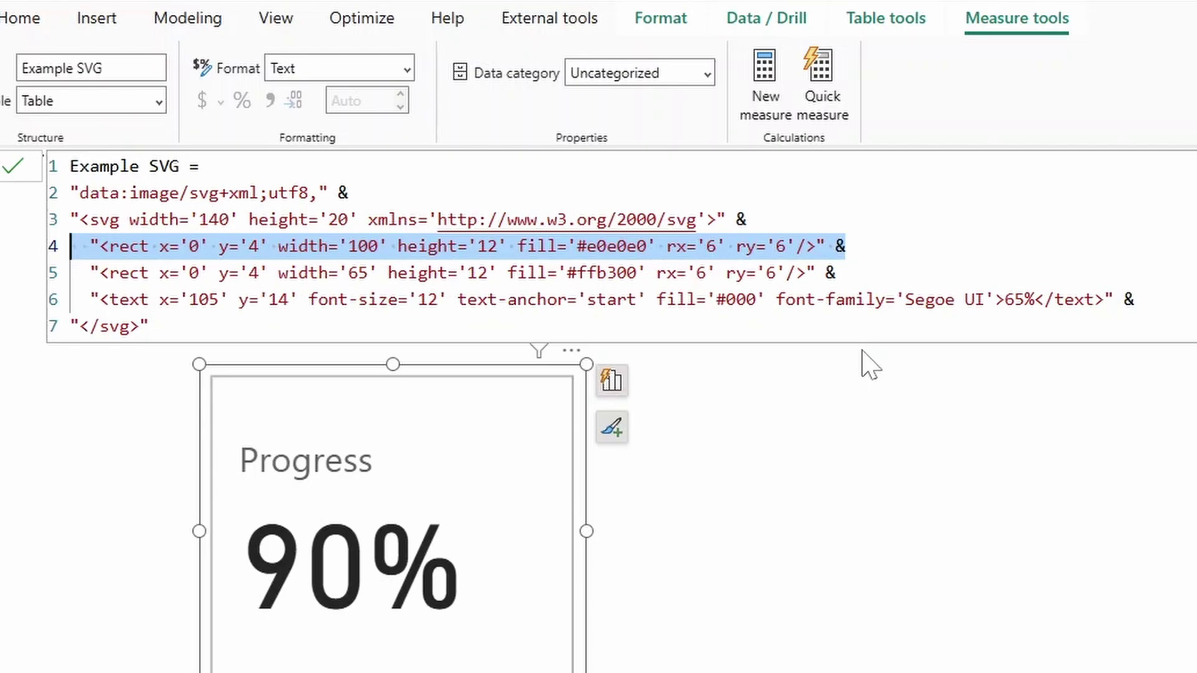
pyautogui.moveTo(841, 273); pyautogui.dragTo(55, 288)
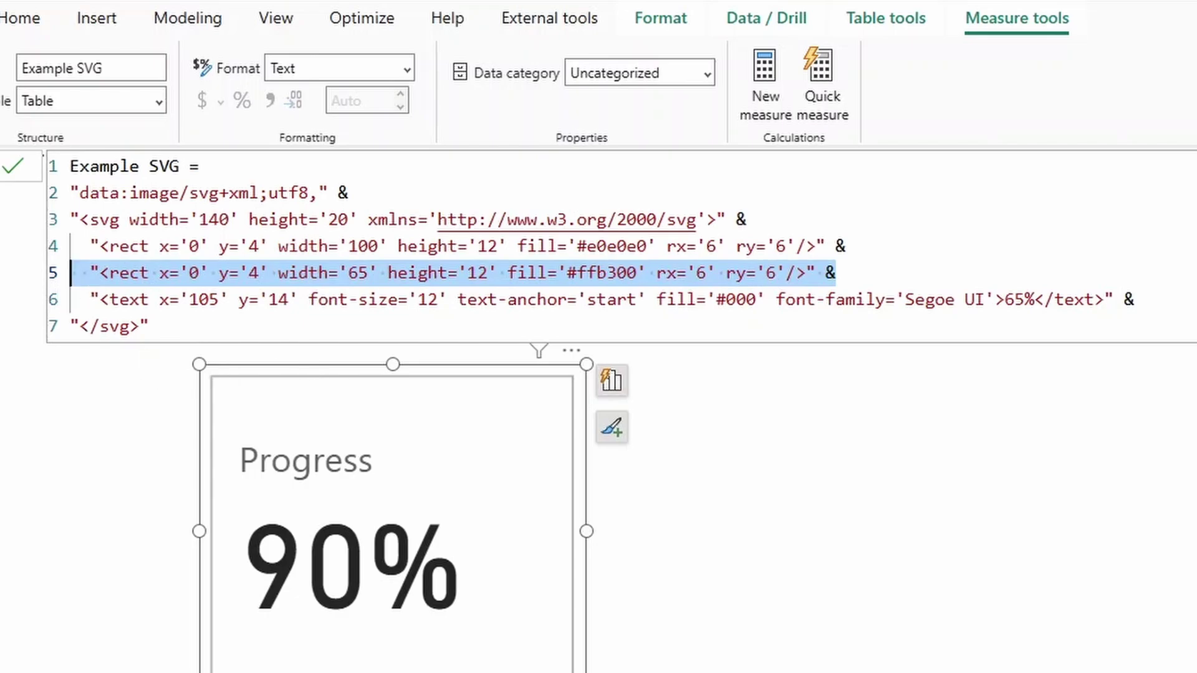
pyautogui.doubleClick(606, 272)
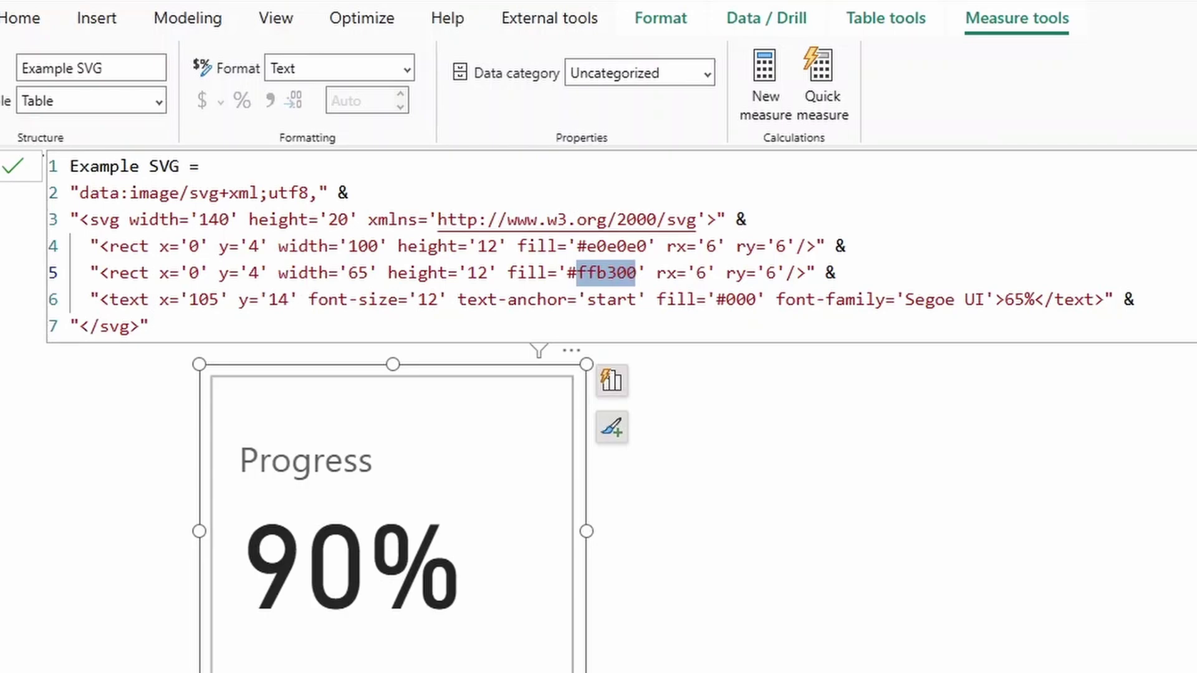
# Step: Point out the label line's font size 12, #000 colour, Segoe UI font and fixed 65%
pyautogui.moveTo(1135, 299); pyautogui.dragTo(69, 299)
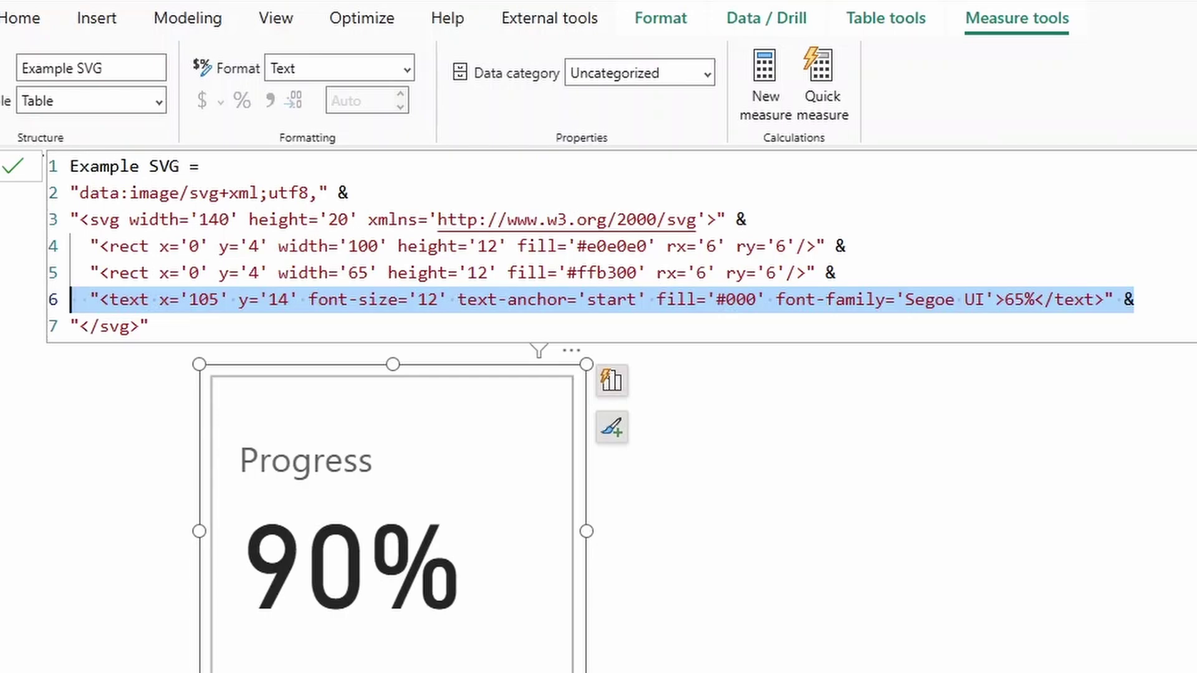
pyautogui.doubleClick(427, 300)
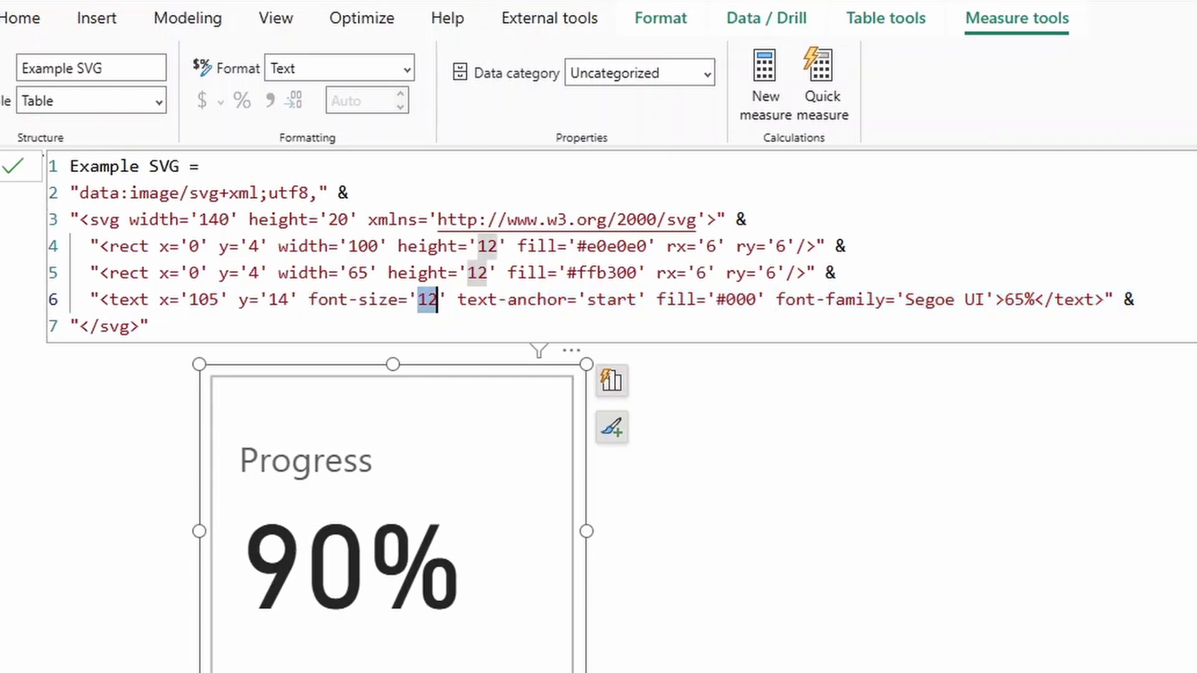
pyautogui.moveTo(756, 299); pyautogui.dragTo(717, 299)
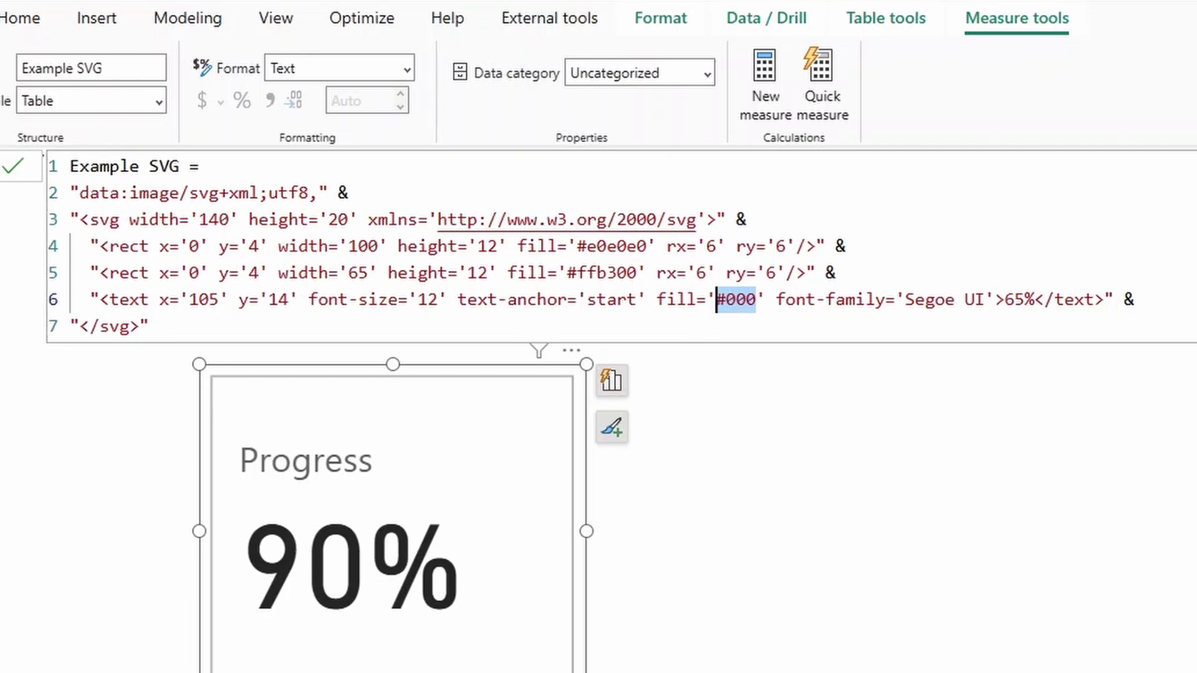
pyautogui.moveTo(987, 299); pyautogui.dragTo(892, 300)
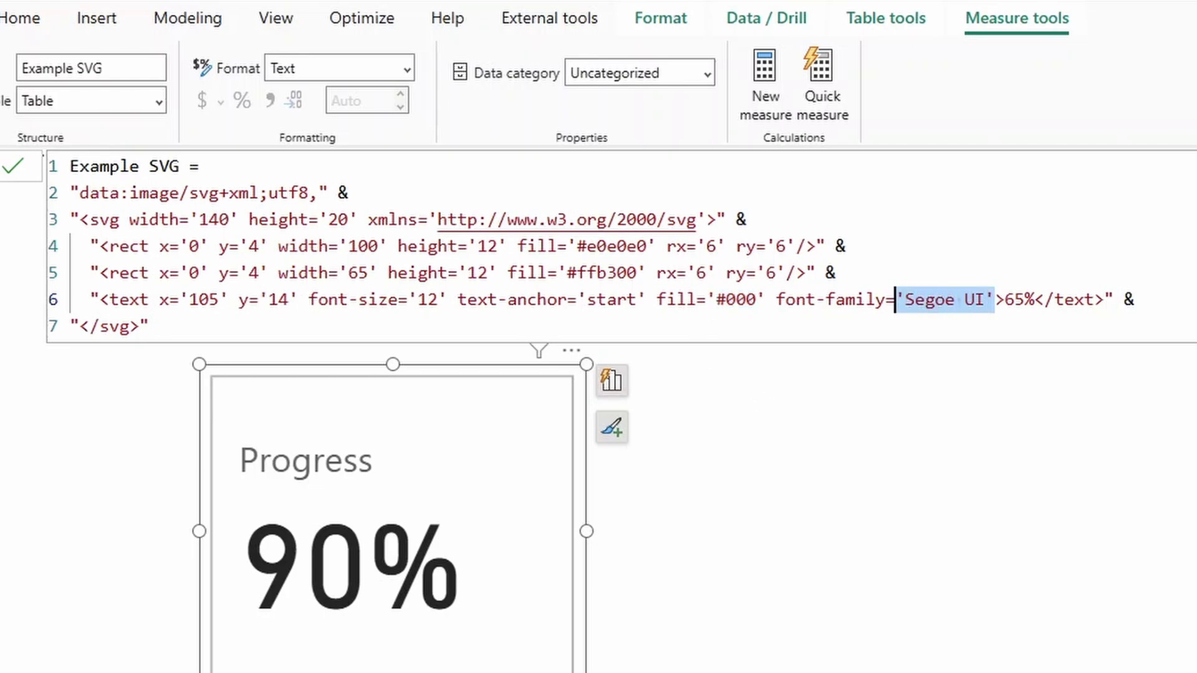
pyautogui.moveTo(1033, 300); pyautogui.dragTo(1004, 300)
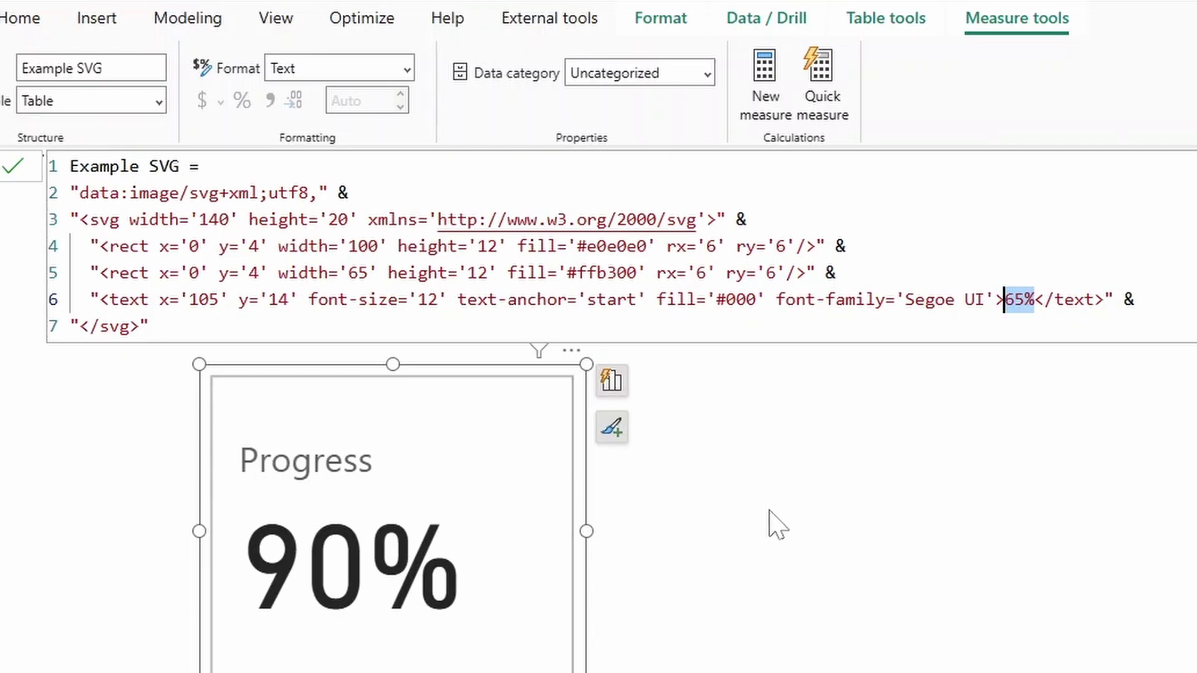
# Step: Base the Progress card's image URL on the Example SVG measure field
pyautogui.click(692, 533)
pyautogui.click(435, 519)
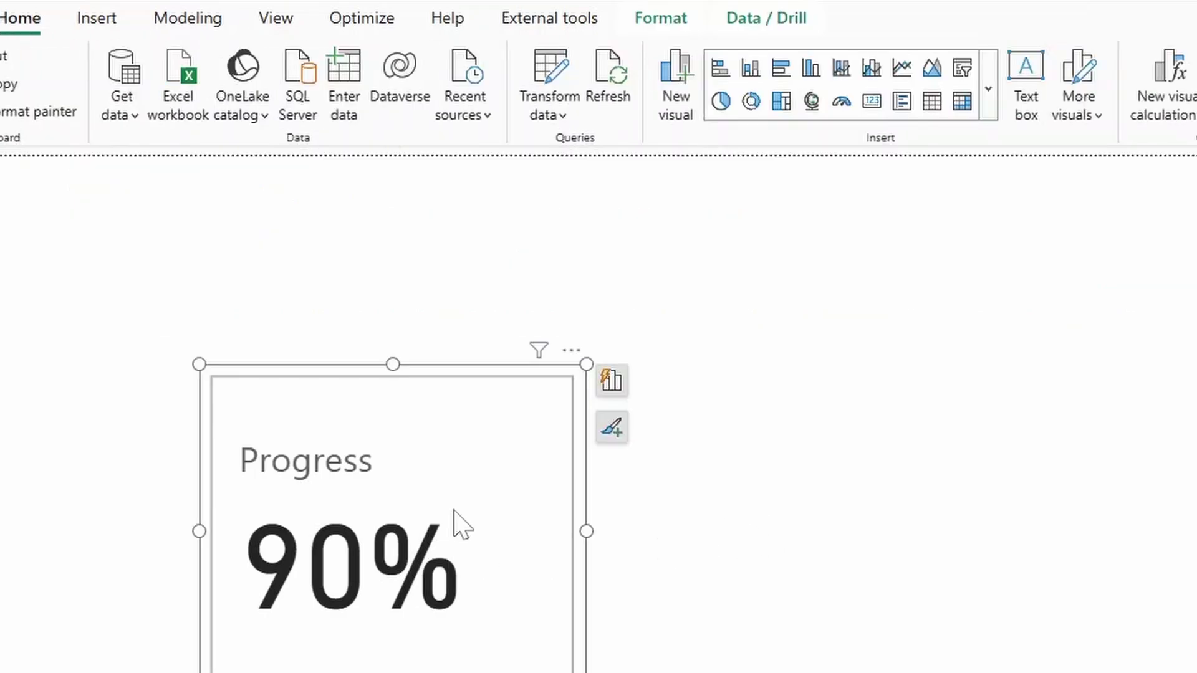
pyautogui.scroll(-3, 723, 259)
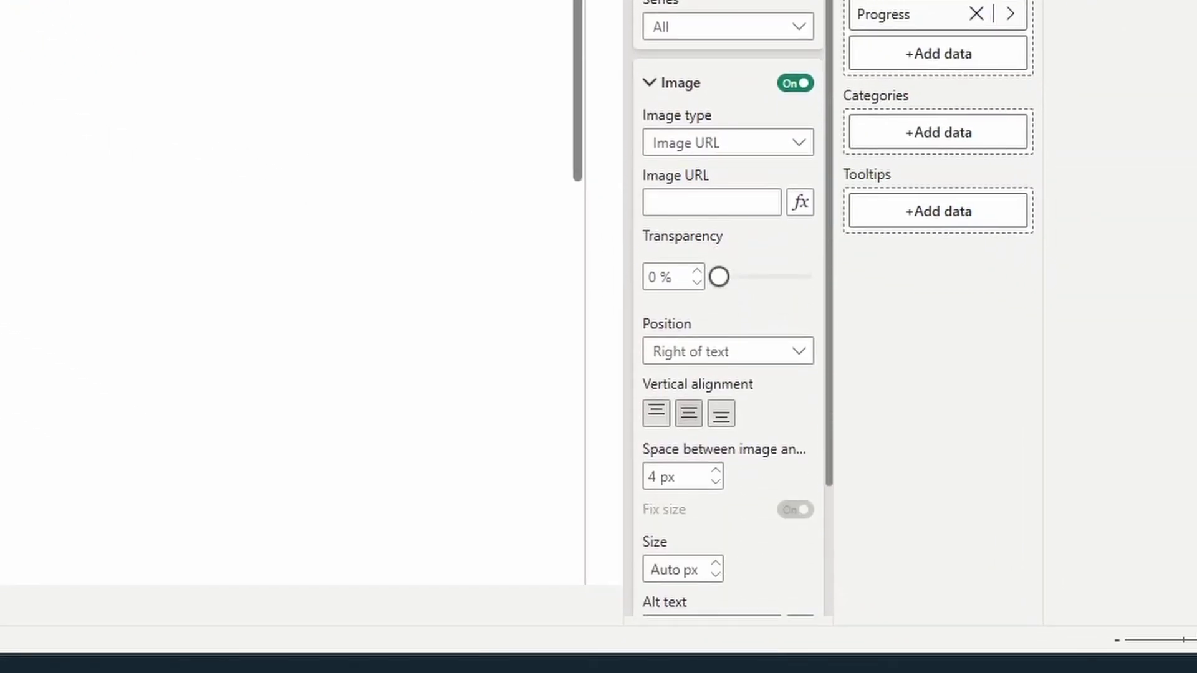
pyautogui.click(798, 209)
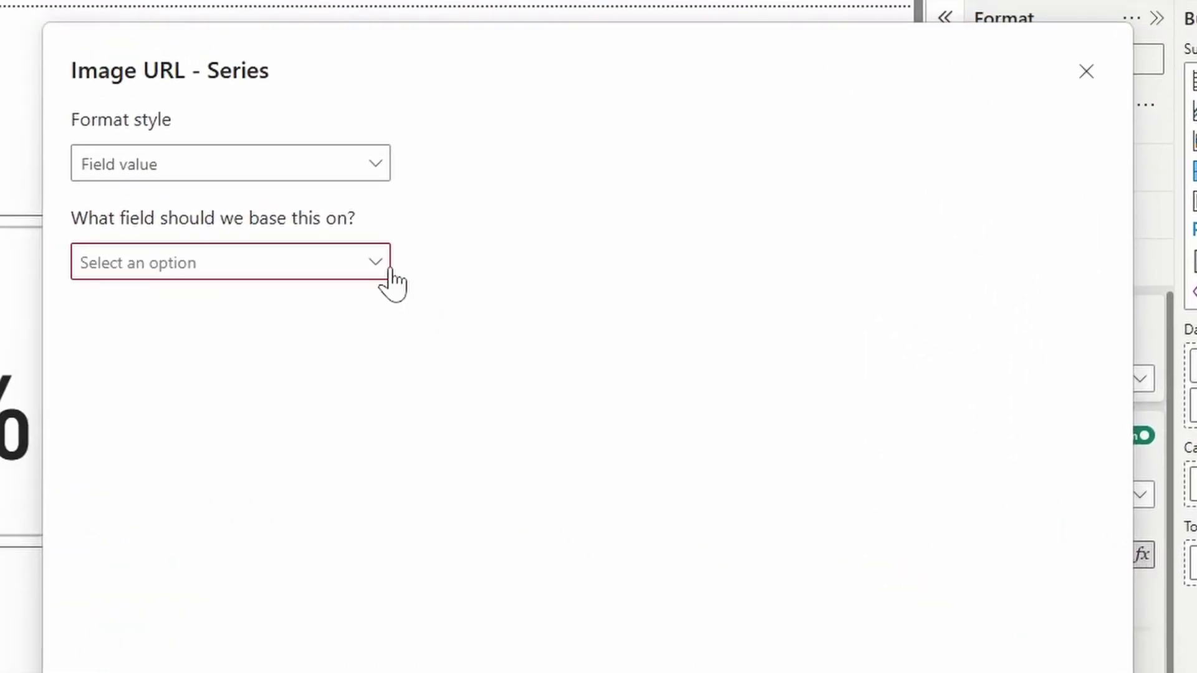
pyautogui.click(373, 263)
pyautogui.click(130, 389)
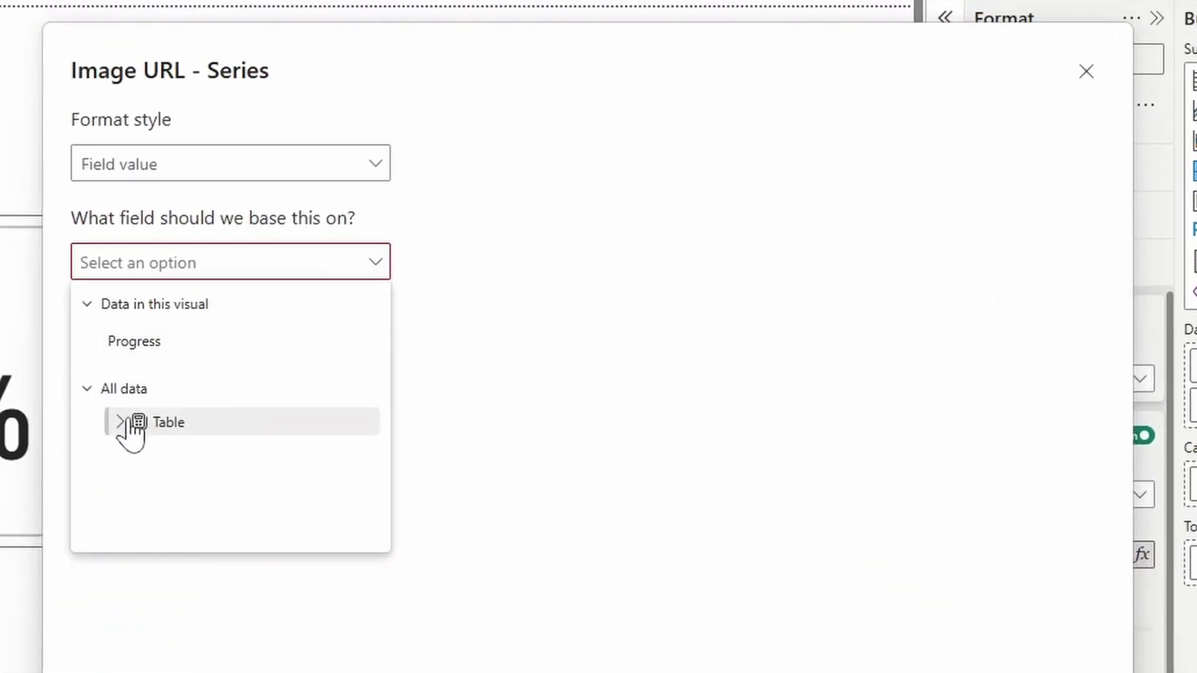
pyautogui.click(126, 425)
pyautogui.scroll(-1, 187, 498)
pyautogui.click(226, 485)
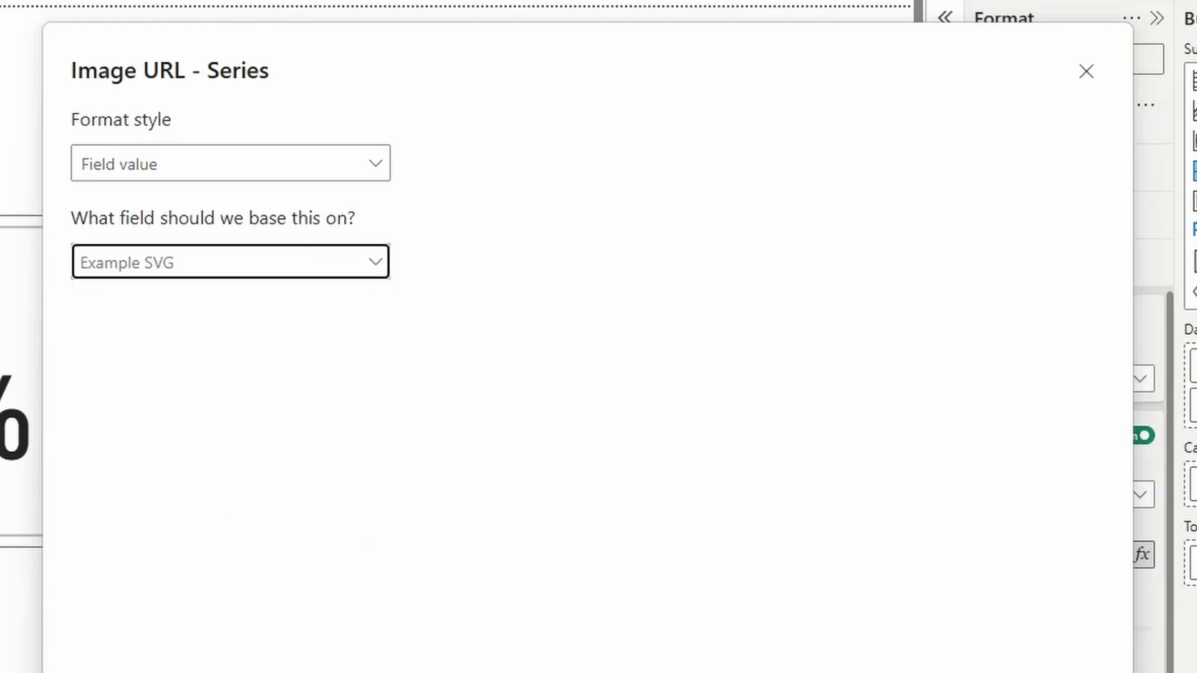
pyautogui.press('Return')
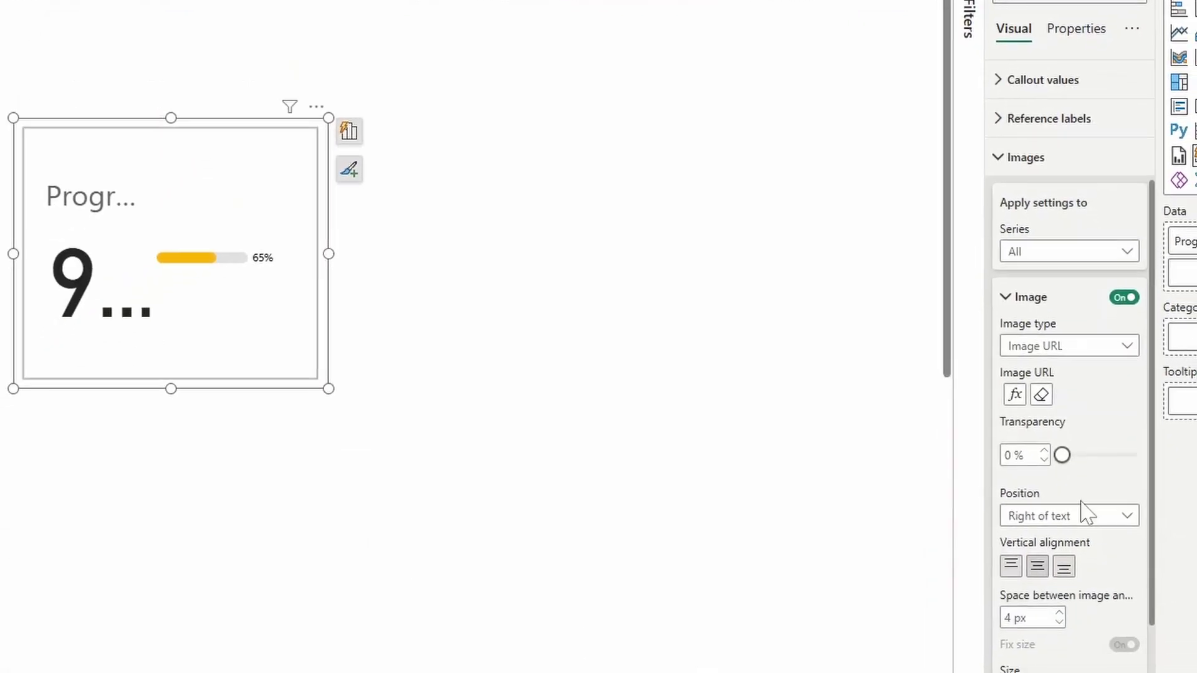
# Step: Place the bar below the callout with 3 px spacing, then move the card lower right
pyautogui.click(1078, 615)
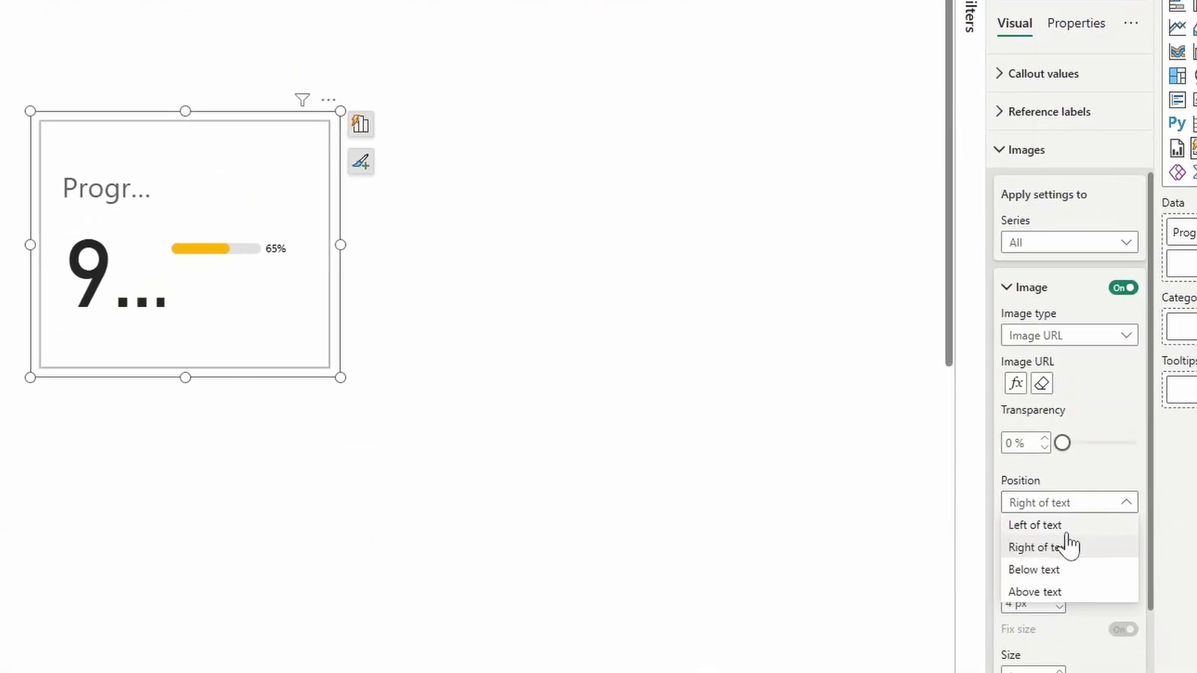
pyautogui.click(1058, 569)
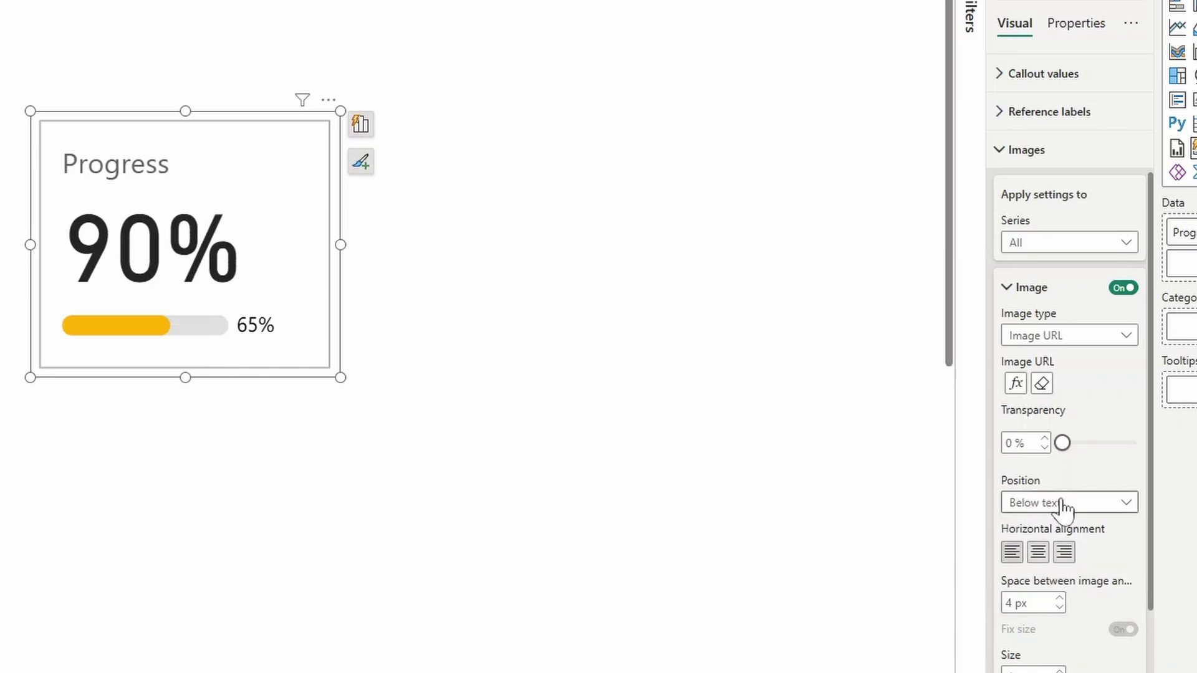
pyautogui.click(1058, 607)
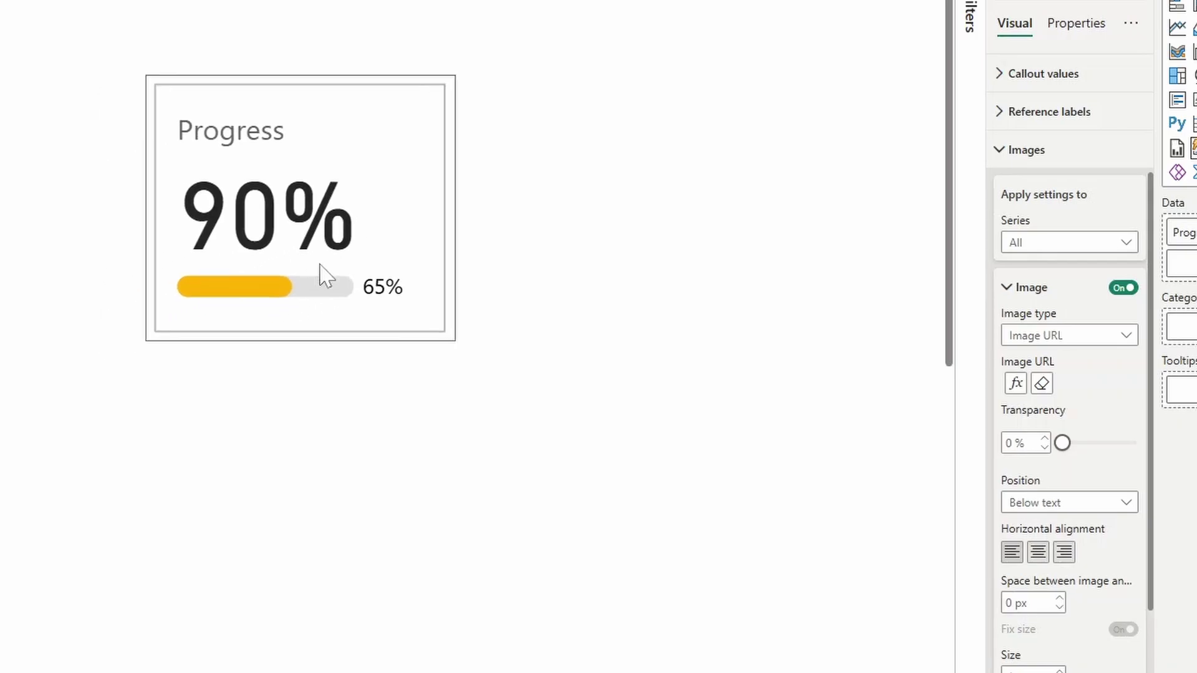
pyautogui.moveTo(319, 264); pyautogui.dragTo(353, 468)
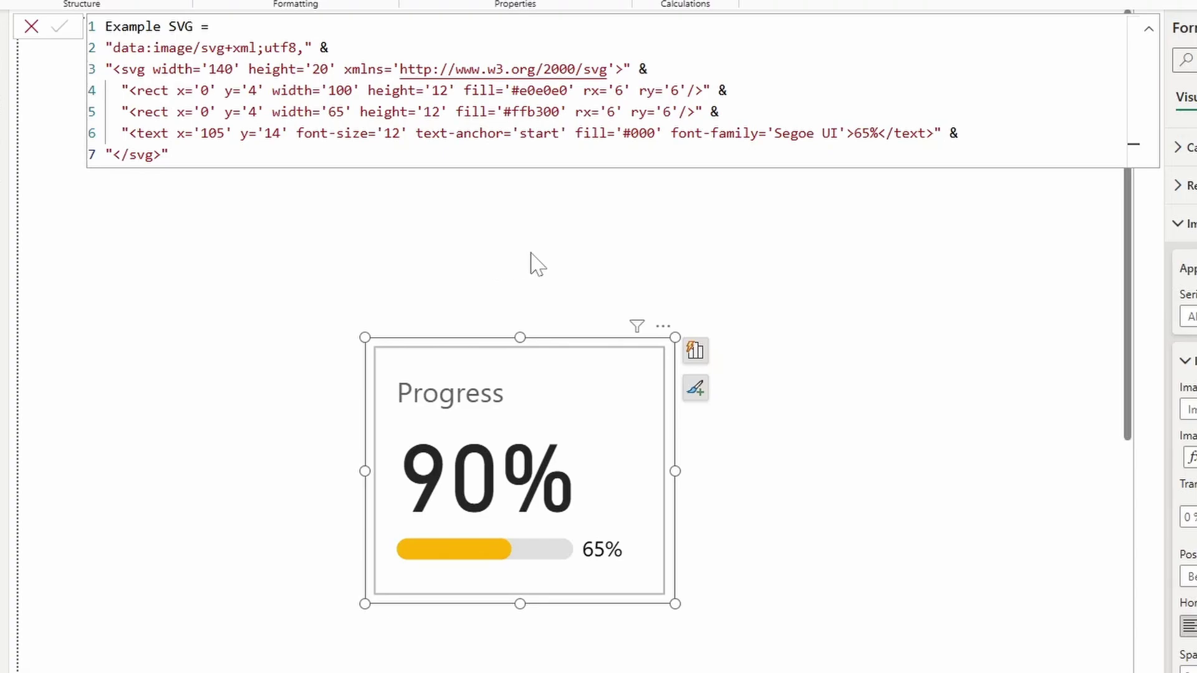
# Step: Replace the Example SVG label's hard-coded 65% with "& [Progress] &"
pyautogui.doubleClick(861, 133)
pyautogui.press('Right')
pyautogui.press('Right')
pyautogui.hotkey('shift', 'Left')
pyautogui.hotkey('shift', 'Left')
pyautogui.hotkey('shift', 'Left')
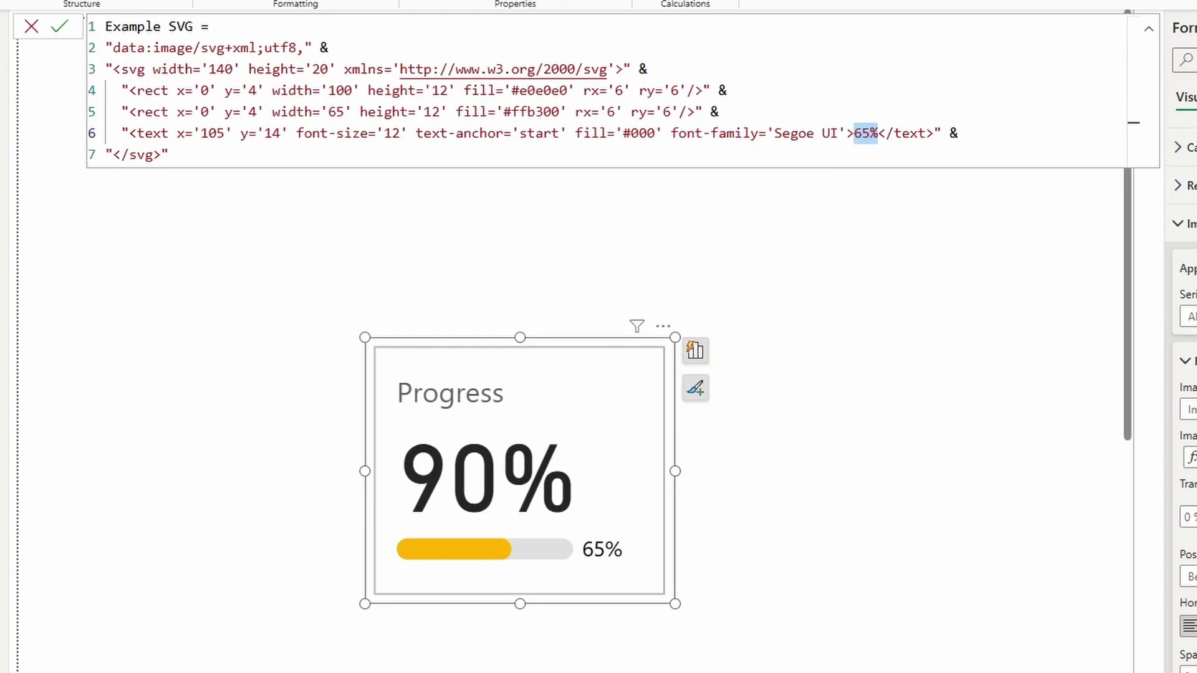
pyautogui.press('BackSpace')
pyautogui.write('&&')
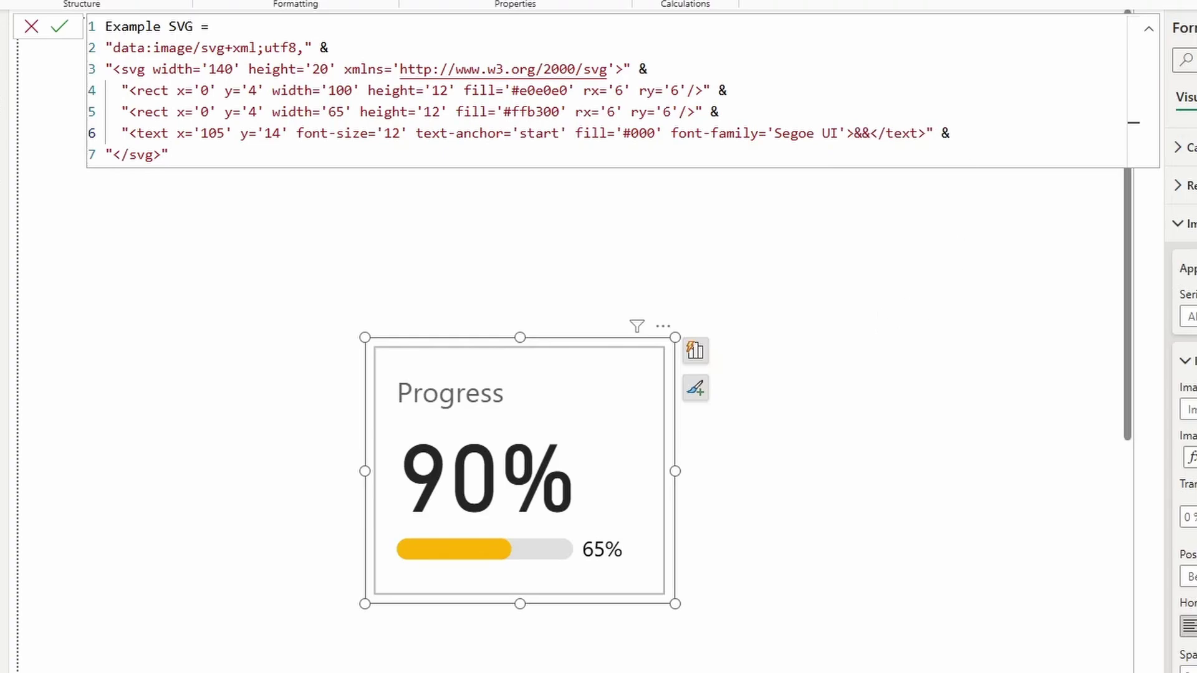
pyautogui.press('BackSpace')
pyautogui.press('BackSpace')
pyautogui.write('"')
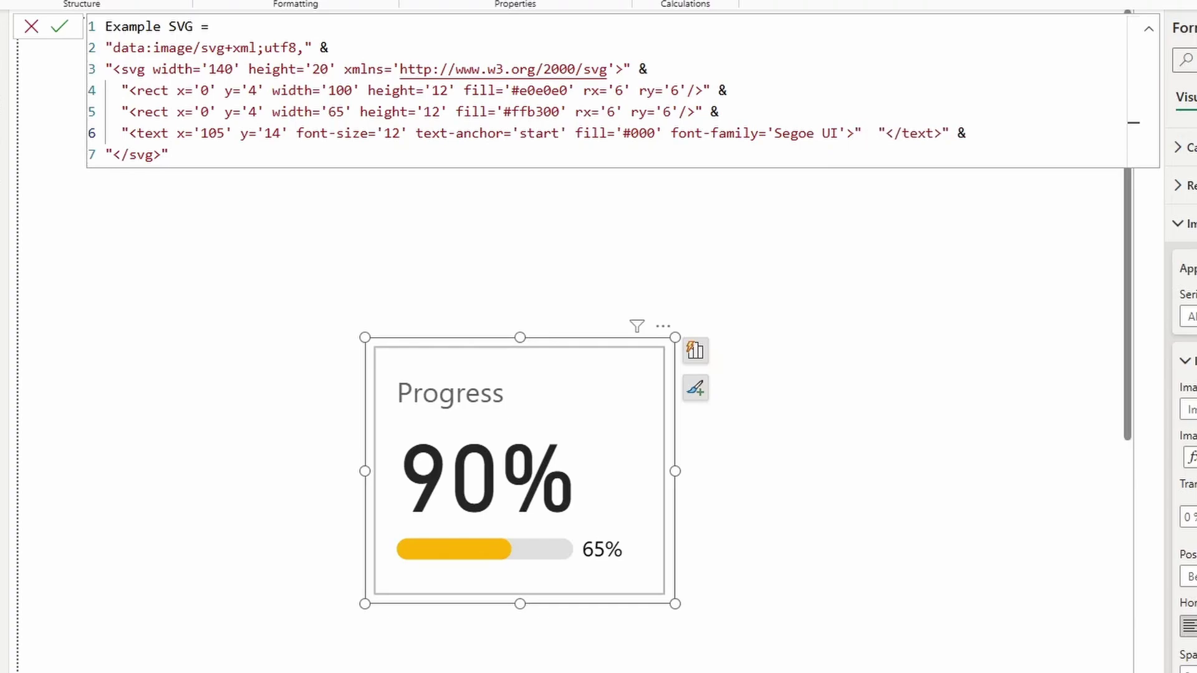
pyautogui.press('BackSpace')
pyautogui.press('BackSpace')
pyautogui.write('&&')
pyautogui.press('Left')
pyautogui.press('Left')
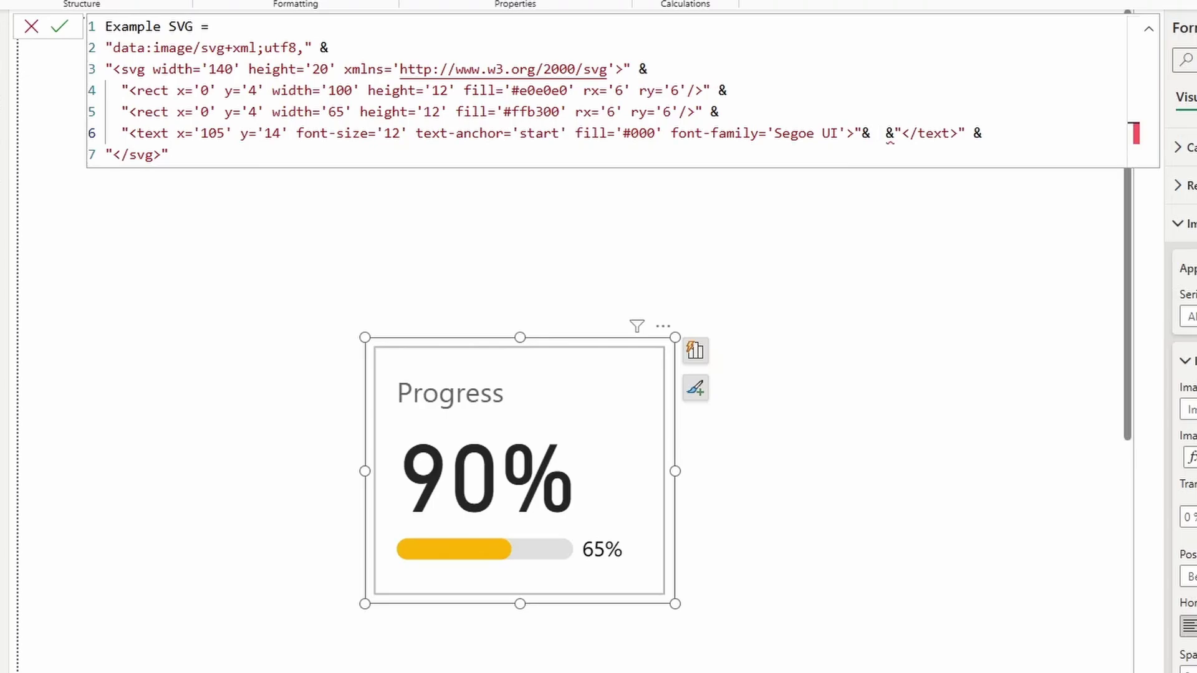
pyautogui.write('Progr')
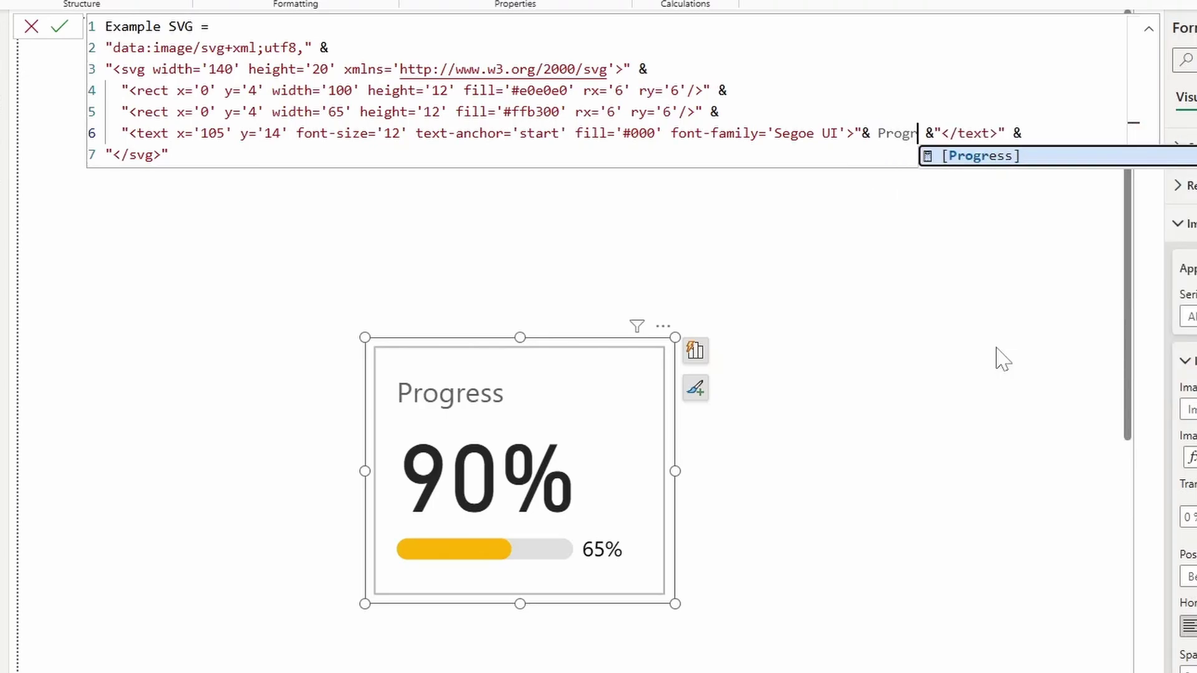
pyautogui.press('Tab')
pyautogui.press('Return')
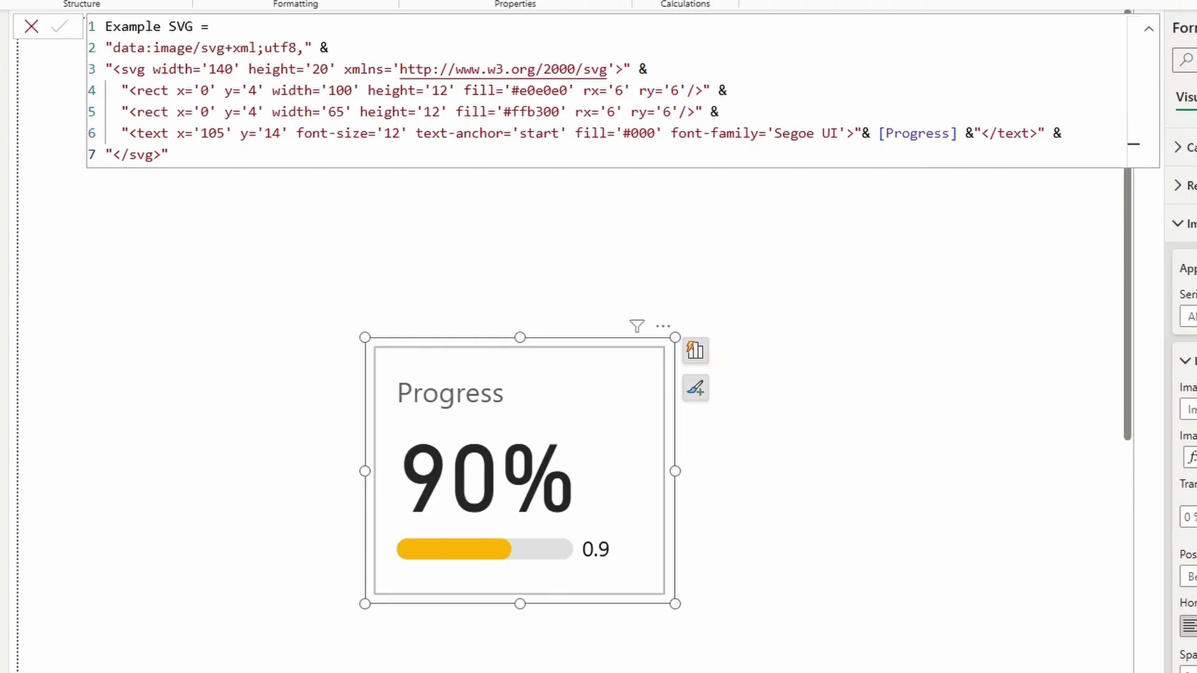
# Step: Change the Progress measure from 0.9 to 0.8
pyautogui.click(215, 26)
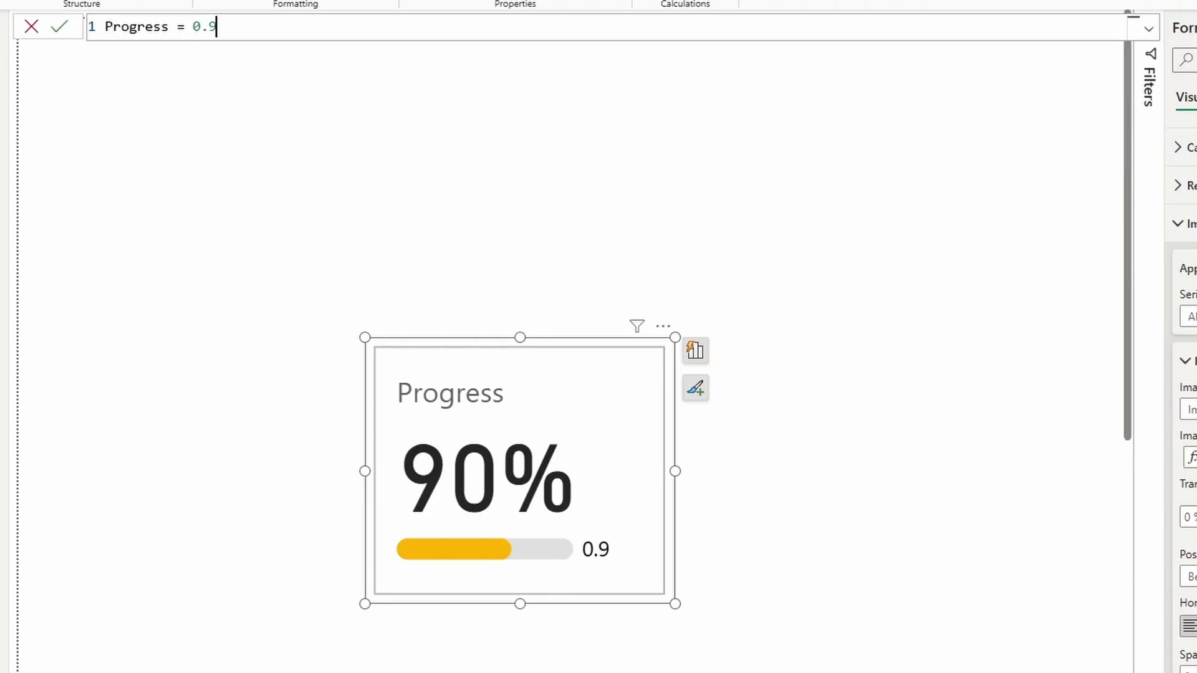
pyautogui.doubleClick(204, 26)
pyautogui.write('0.8')
pyautogui.press('Return')
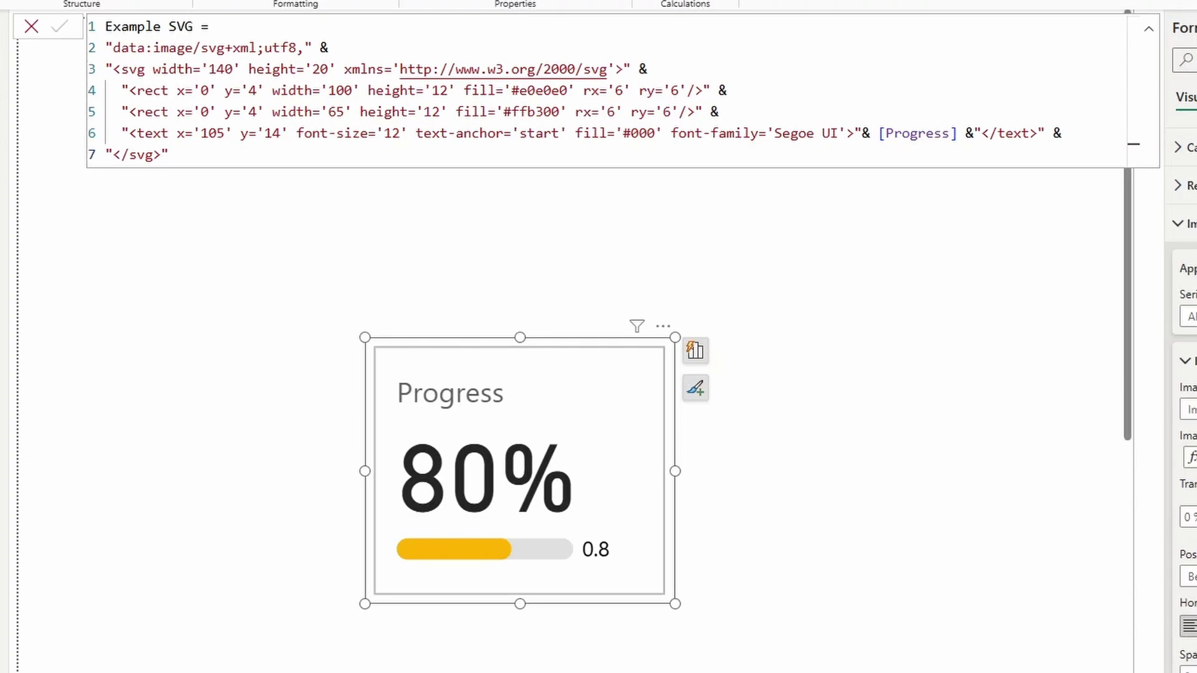
# Step: Wrap the label's [Progress] as FORMAT([Progress], "0%") in the Example SVG formula
pyautogui.click(880, 132)
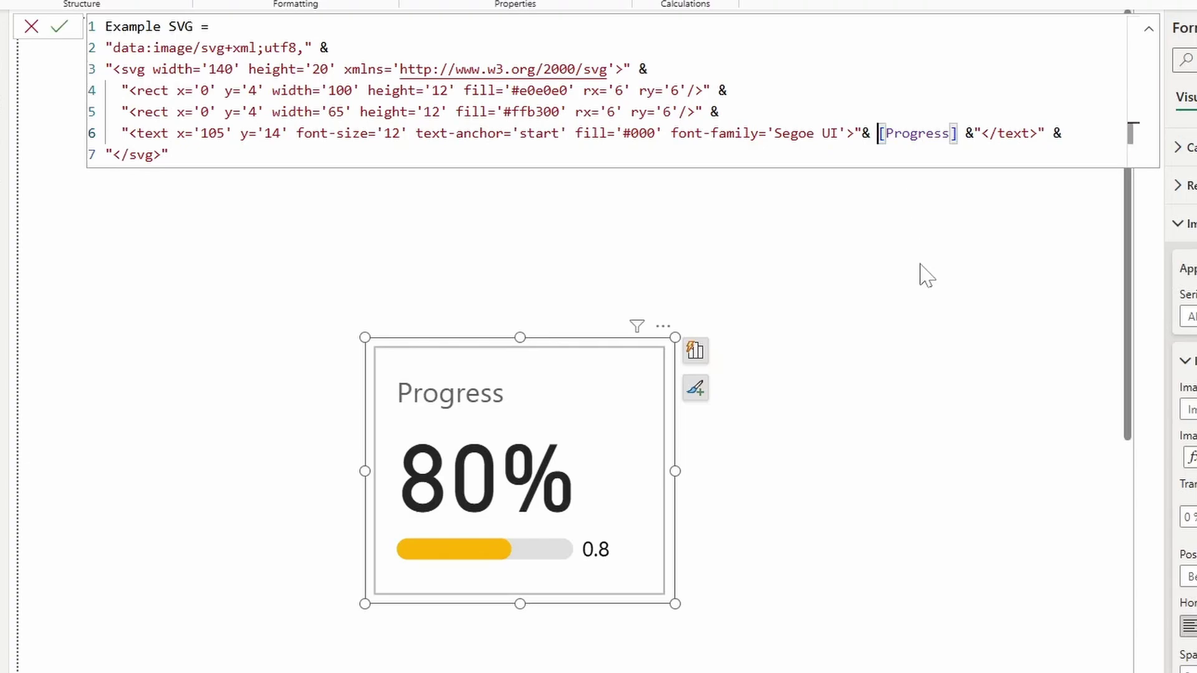
pyautogui.write('FORMAT(')
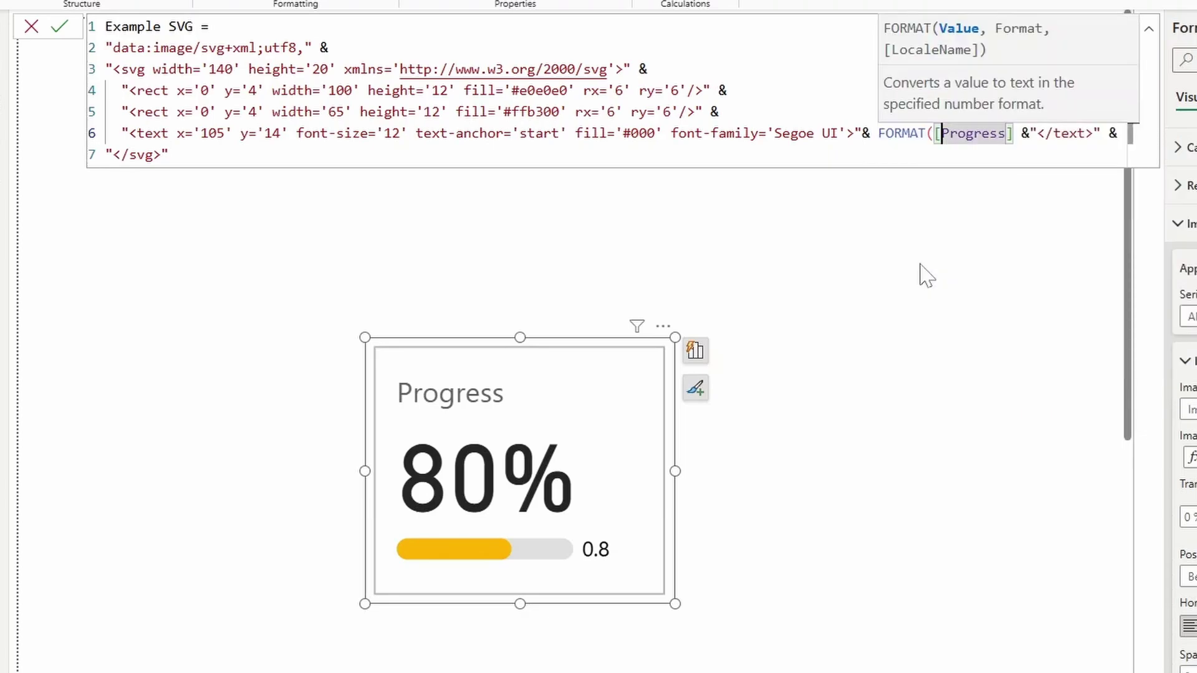
pyautogui.hotkey('ctrl', 'Right')
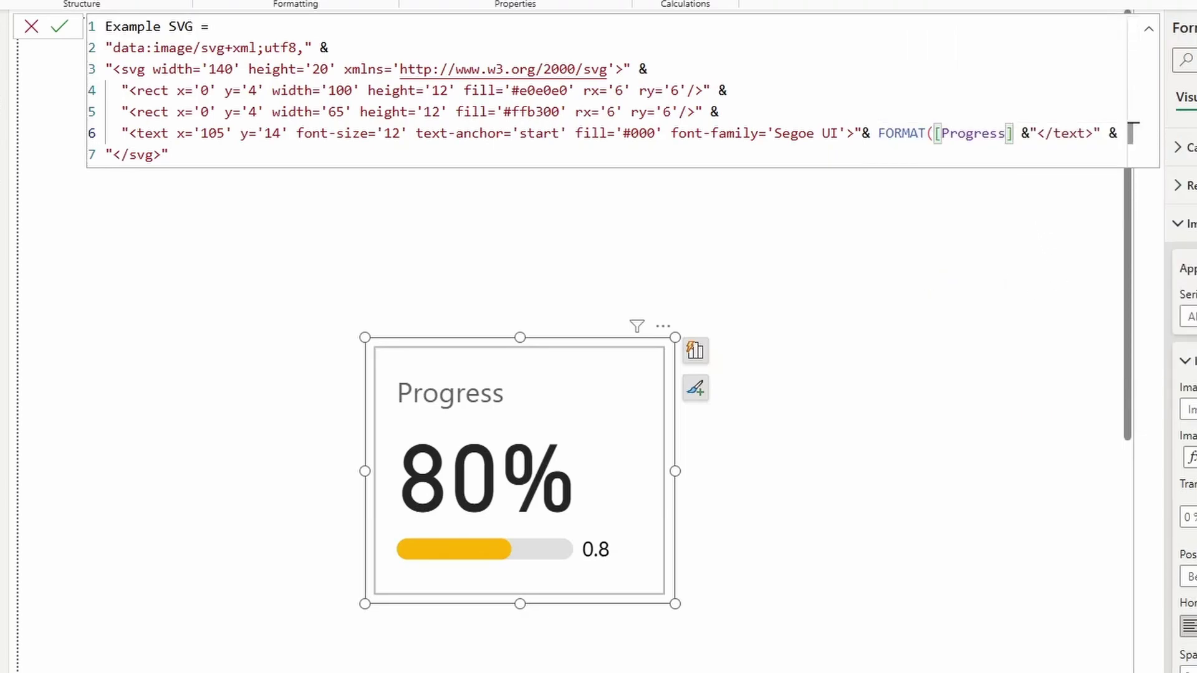
pyautogui.write(', )')
pyautogui.press('Left')
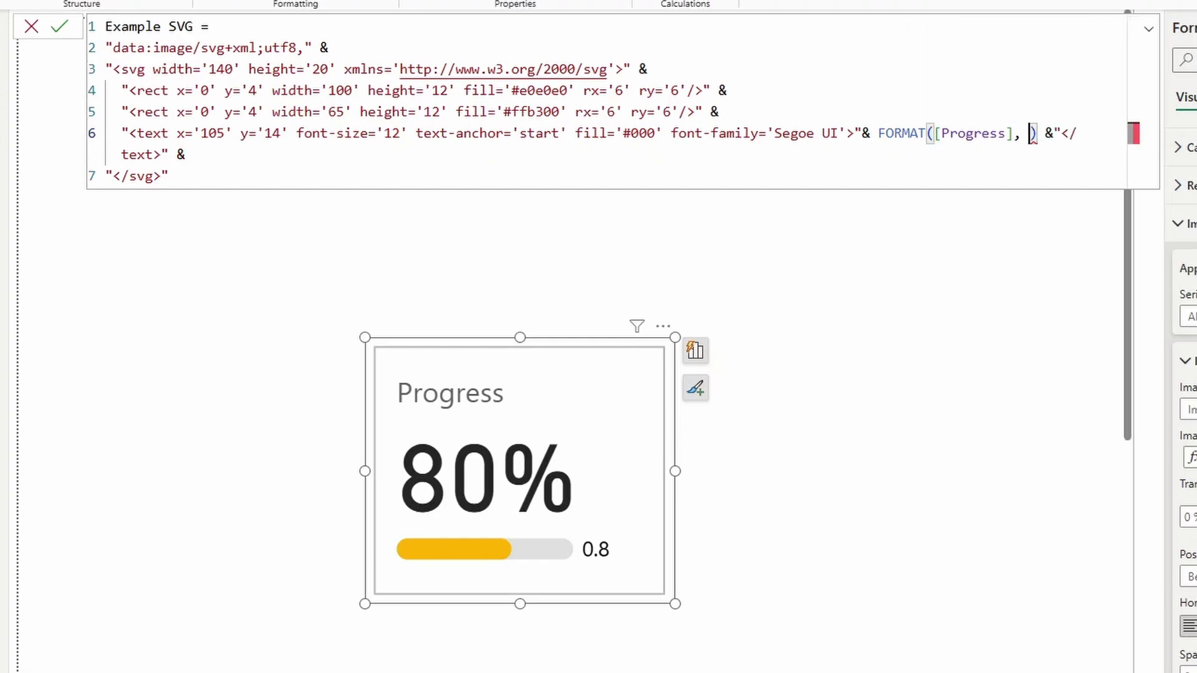
pyautogui.write('""')
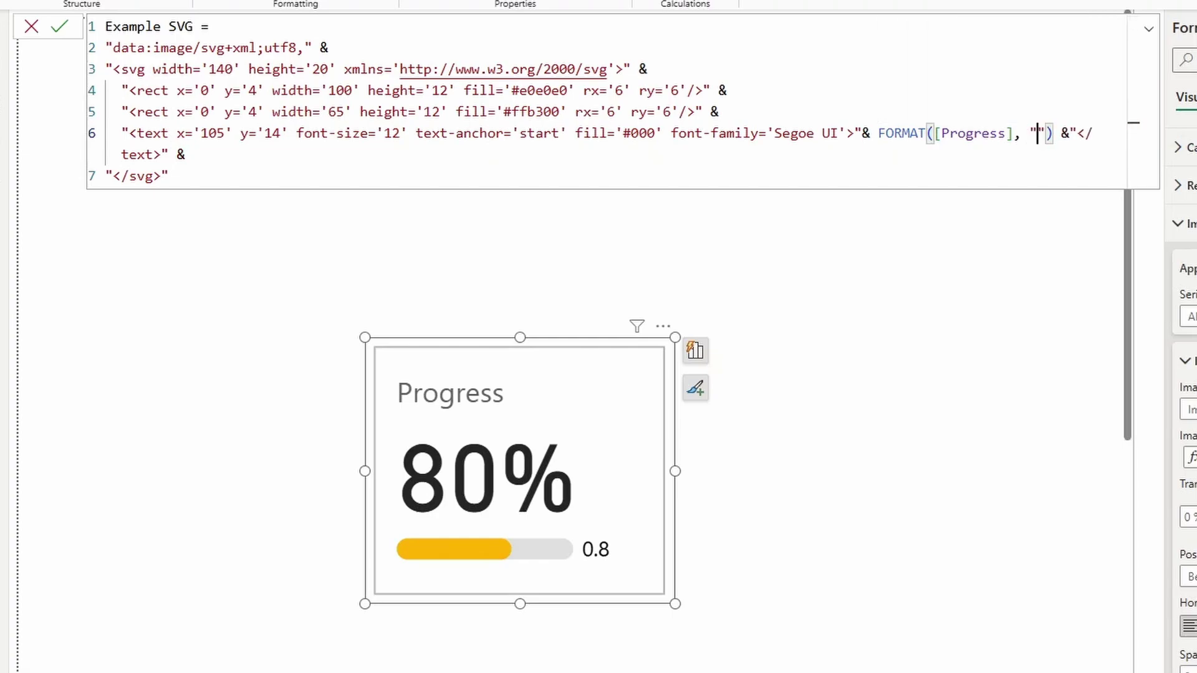
pyautogui.write('0%')
pyautogui.press('Return')
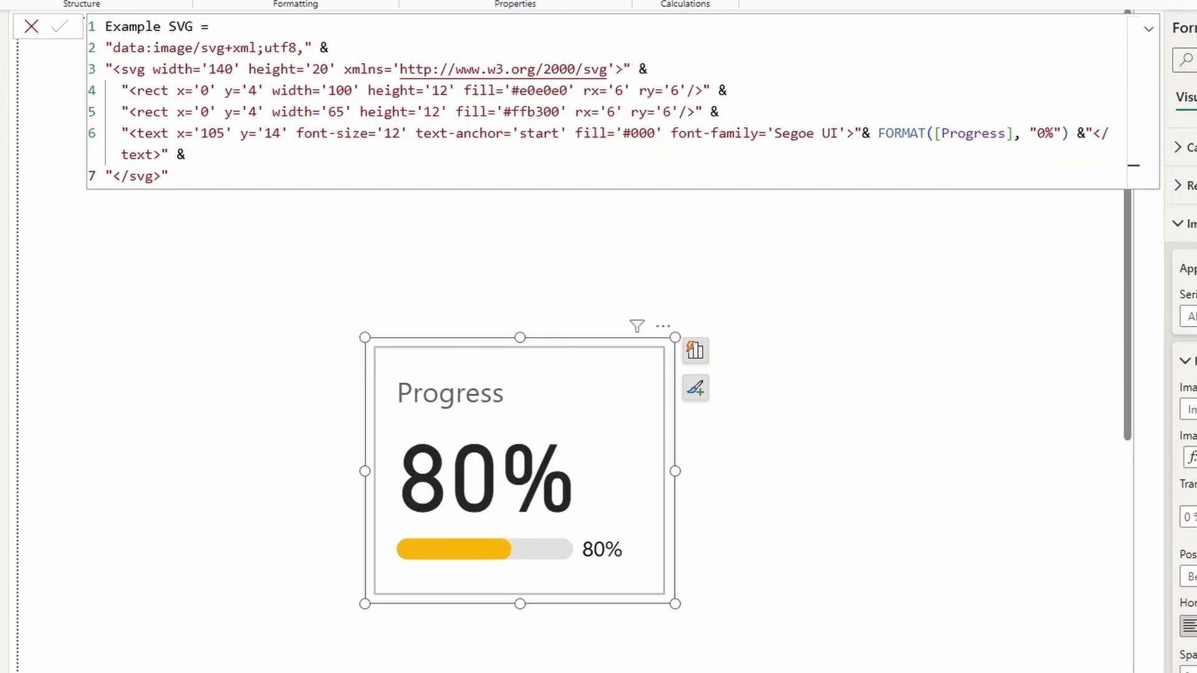
# Step: Add VAR _percentage = [Progress] and a RETURN line at the top of the Example SVG formula
pyautogui.hotkey('shift', 'Return')
pyautogui.hotkey('shift', 'Return')
pyautogui.press('Up')
pyautogui.press('Up')
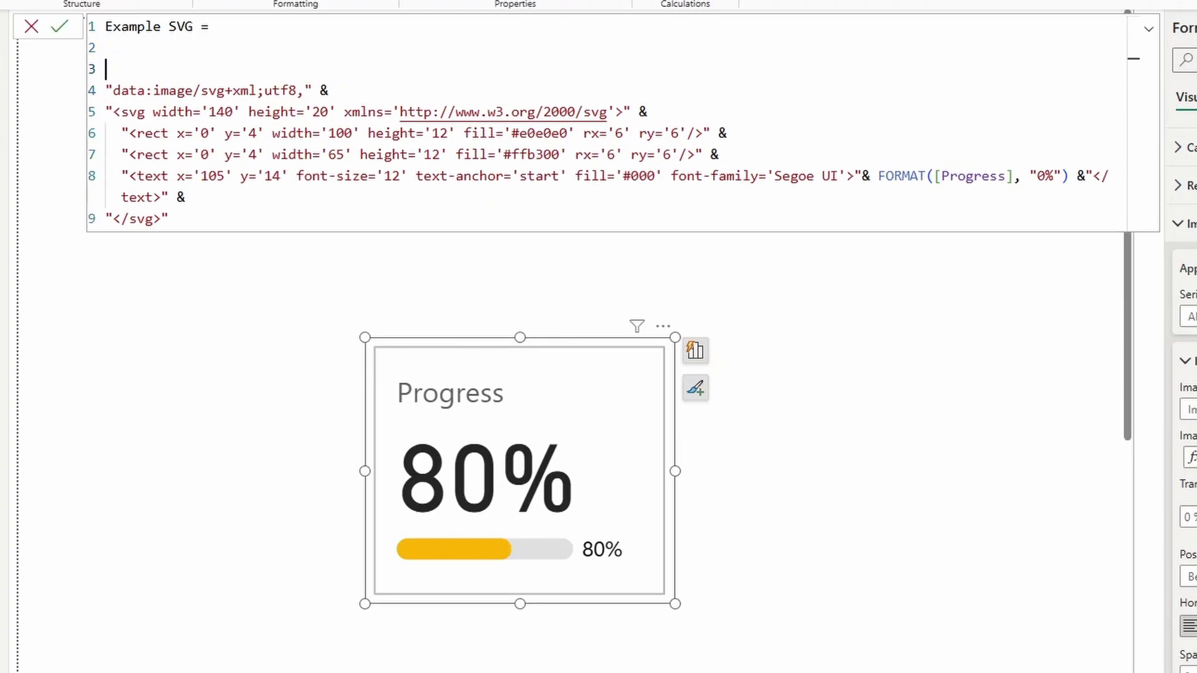
pyautogui.write('VAR _percentage ')
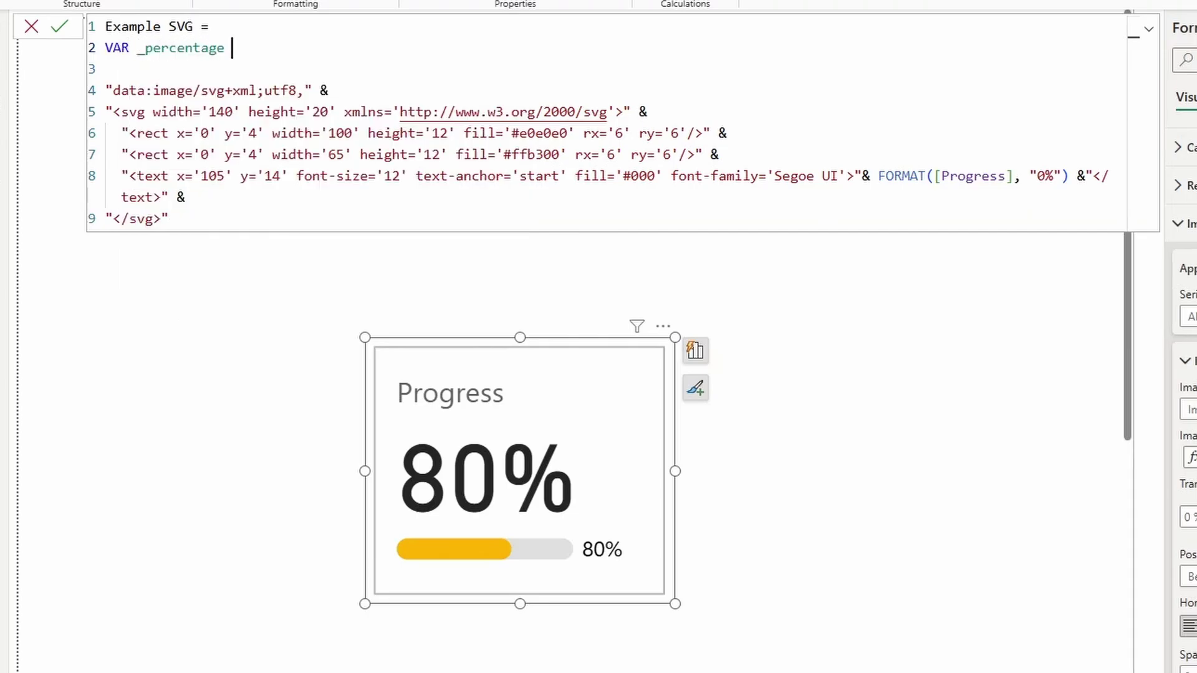
pyautogui.write('= pro')
pyautogui.press('Tab')
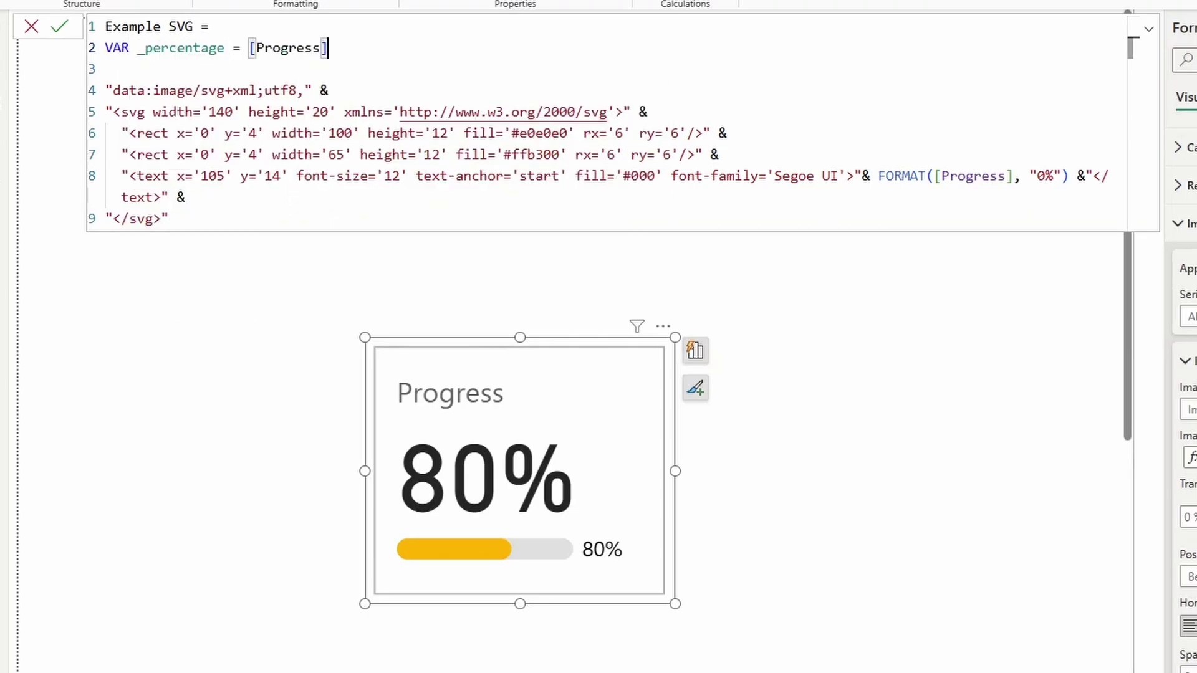
pyautogui.press('Return')
pyautogui.write('RETURN')
pyautogui.press('Down')
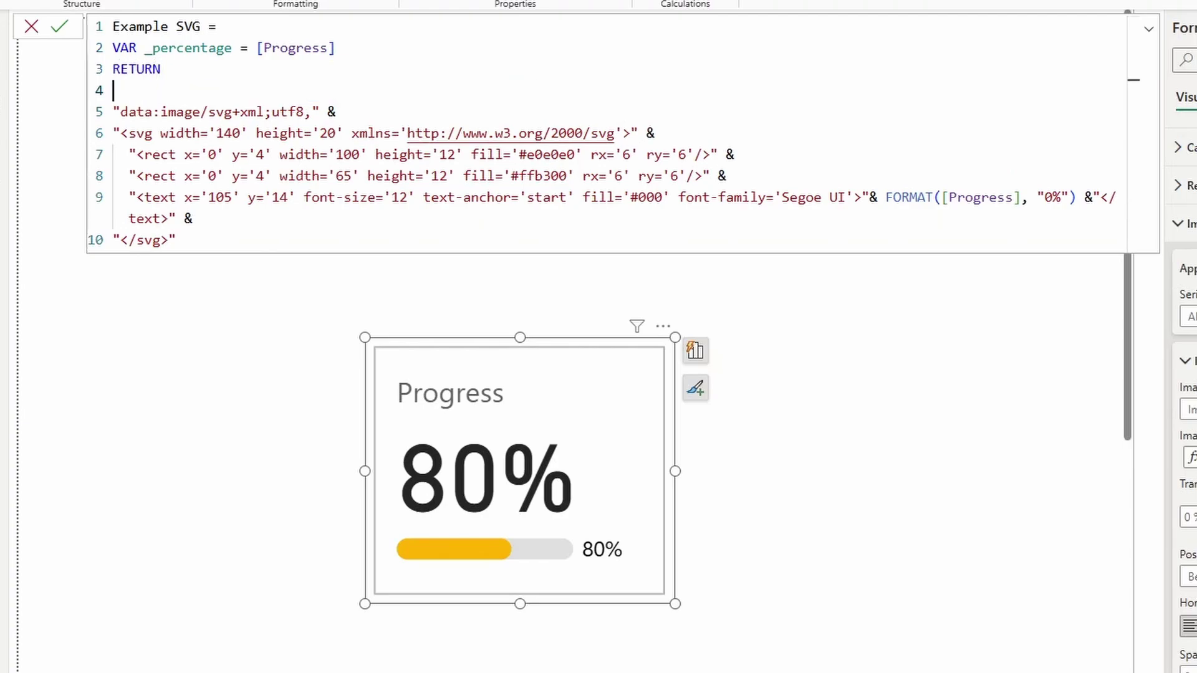
pyautogui.press('BackSpace')
pyautogui.click(328, 48)
pyautogui.press('Return')
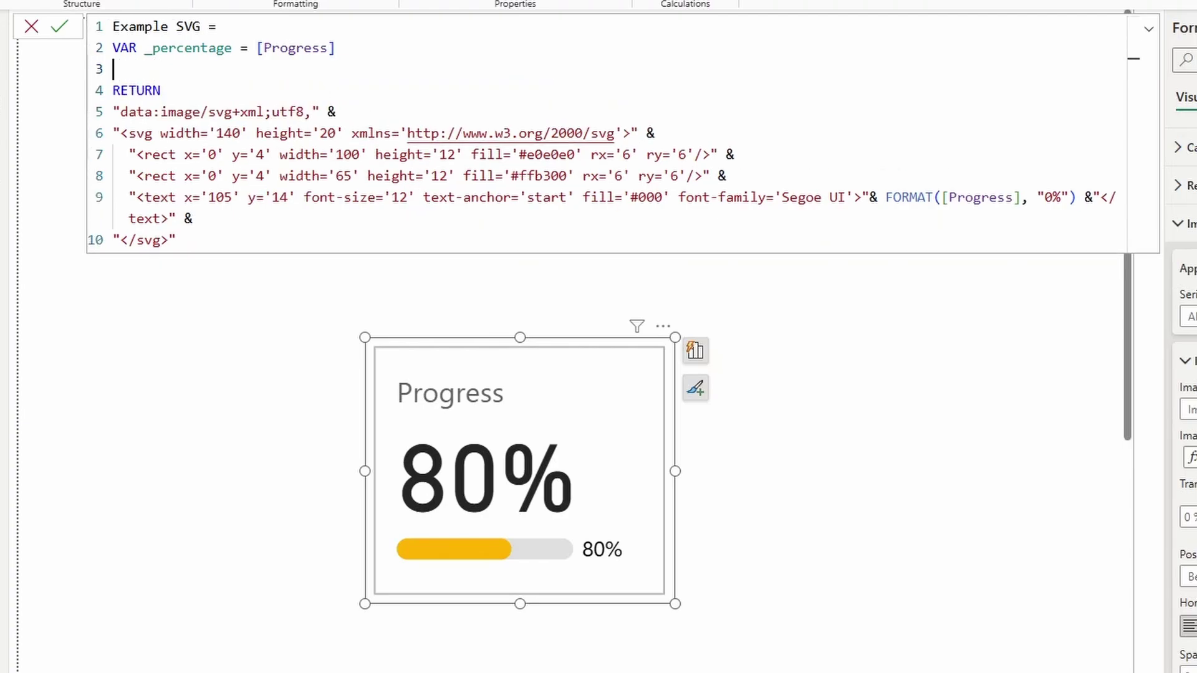
# Step: Replace [Progress] inside FORMAT with _percentage and commit the formula
pyautogui.moveTo(1021, 197); pyautogui.dragTo(940, 197)
pyautogui.write('_percentage')
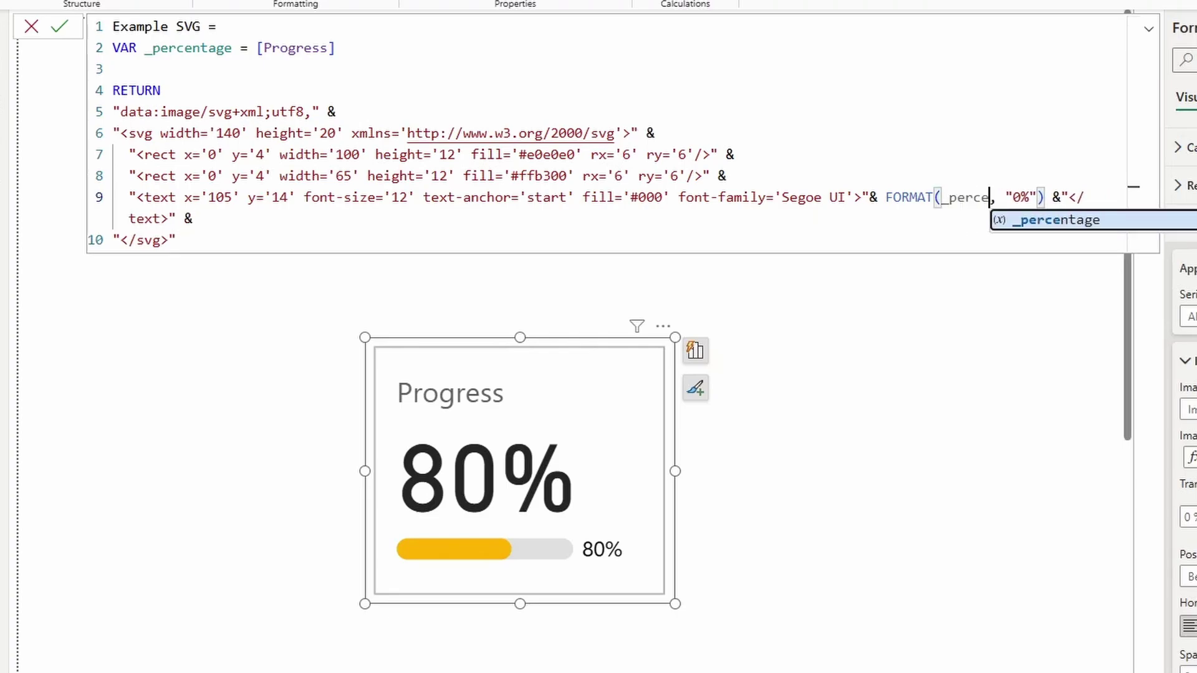
pyautogui.press('Return')
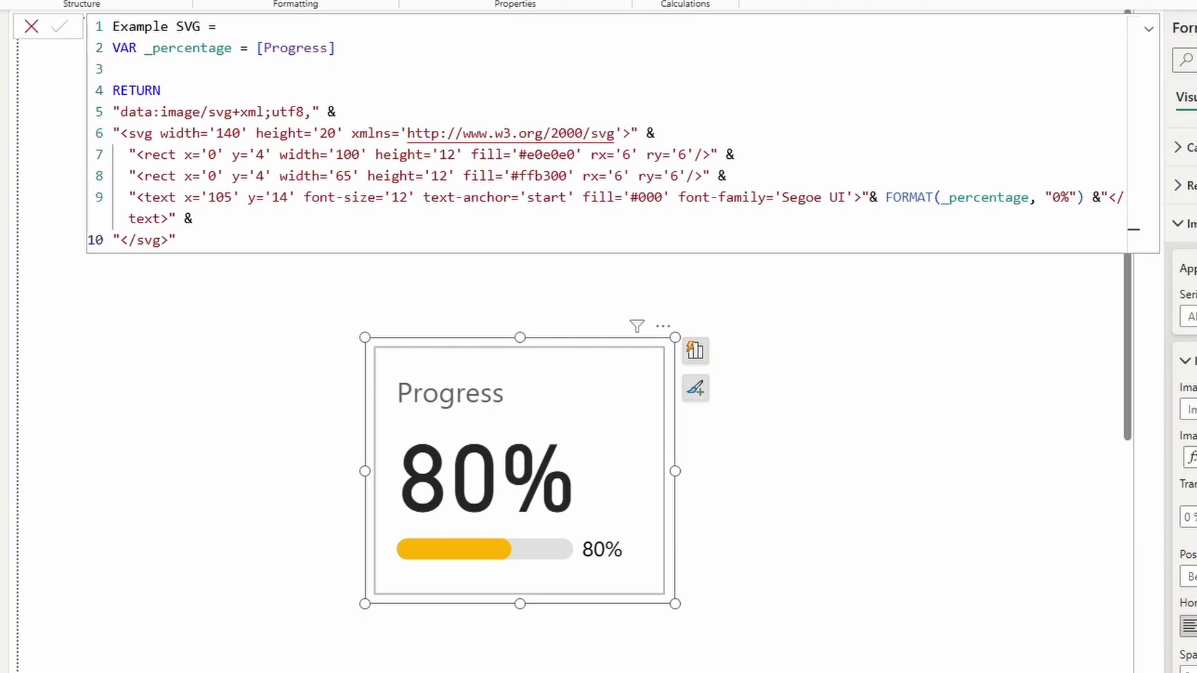
pyautogui.moveTo(335, 47); pyautogui.dragTo(256, 48)
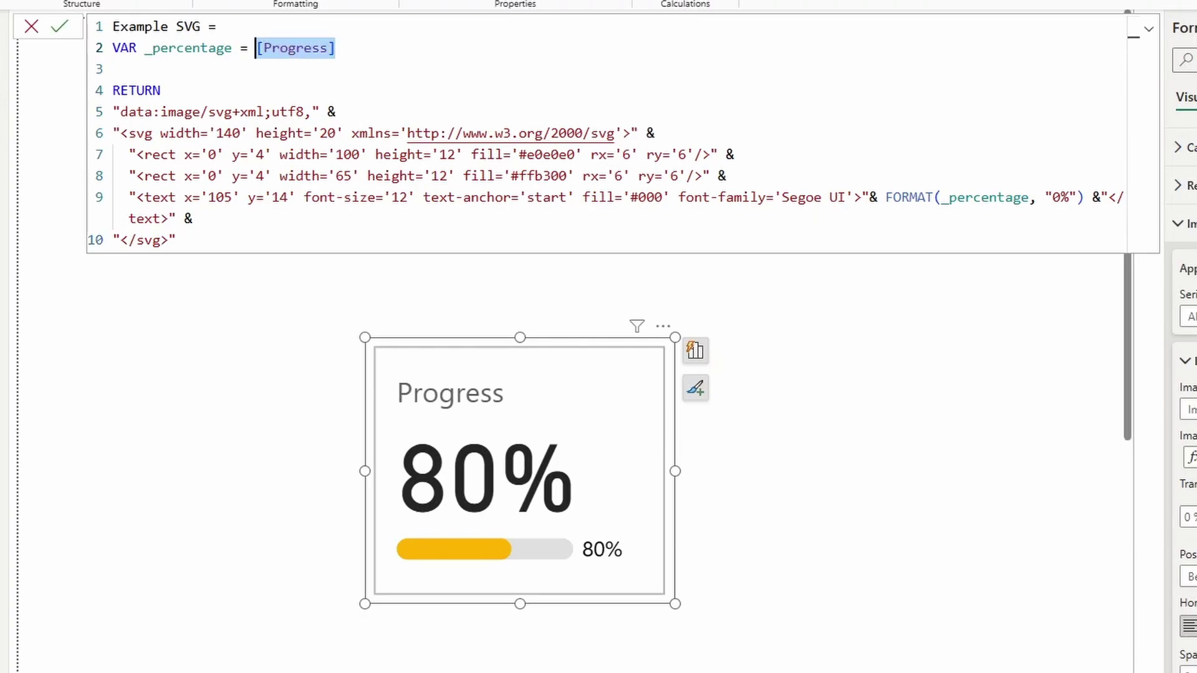